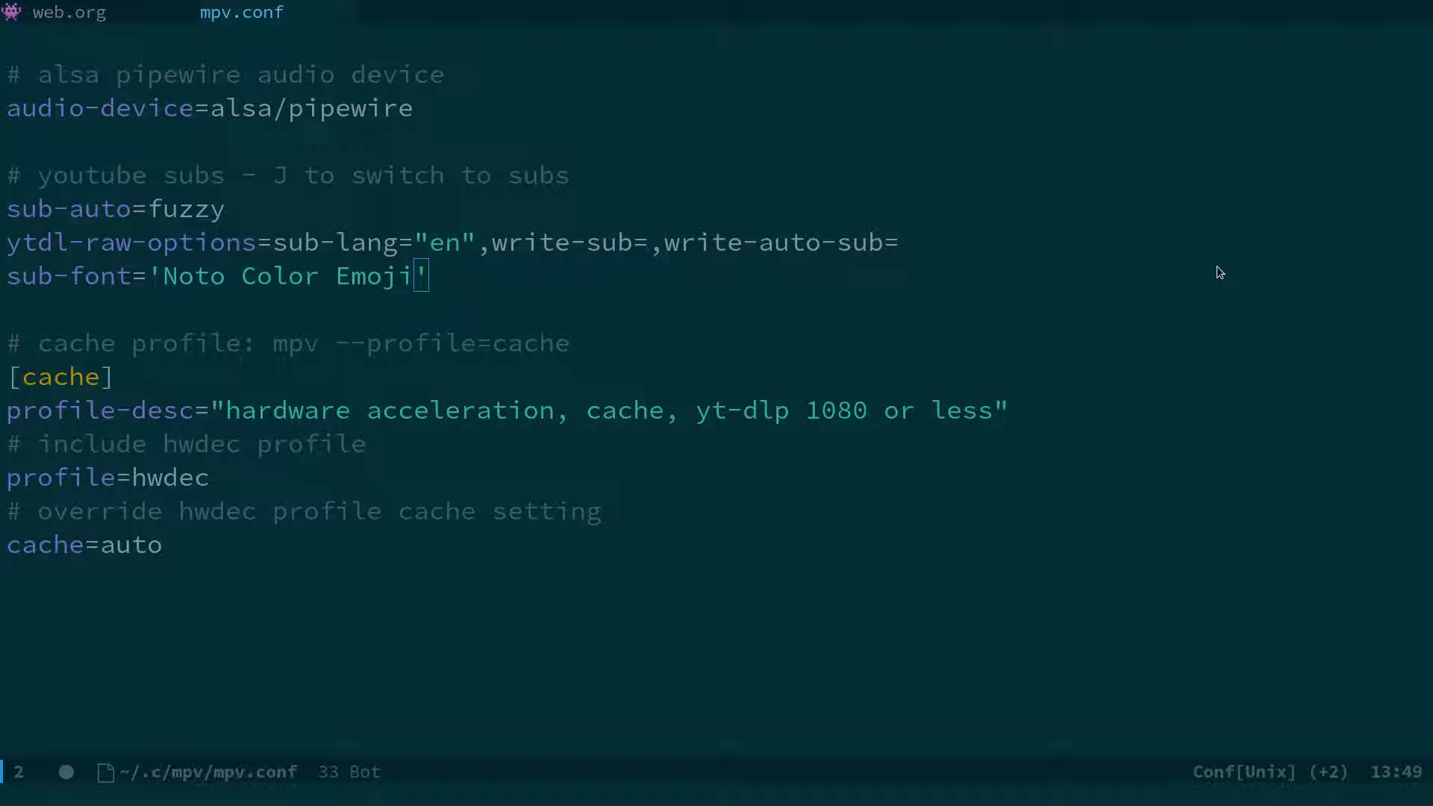
# Step through mpv.conf's sub-auto=fuzzy, ytdl-raw-options (en, write-auto-sub) and sub-font lines with Vim motions.
pyautogui.click(613, 297)
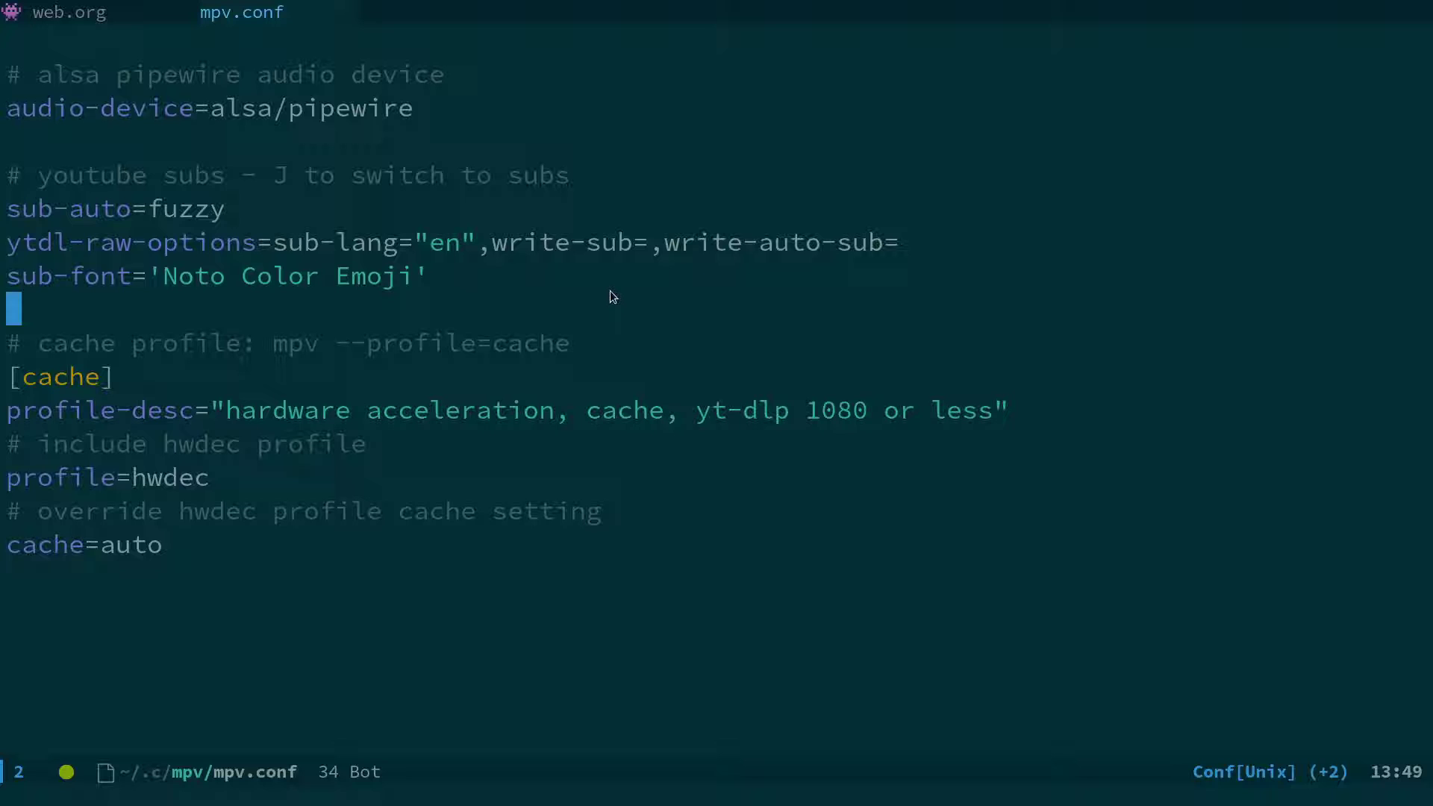
pyautogui.press('k')
pyautogui.press('k')
pyautogui.press('k')
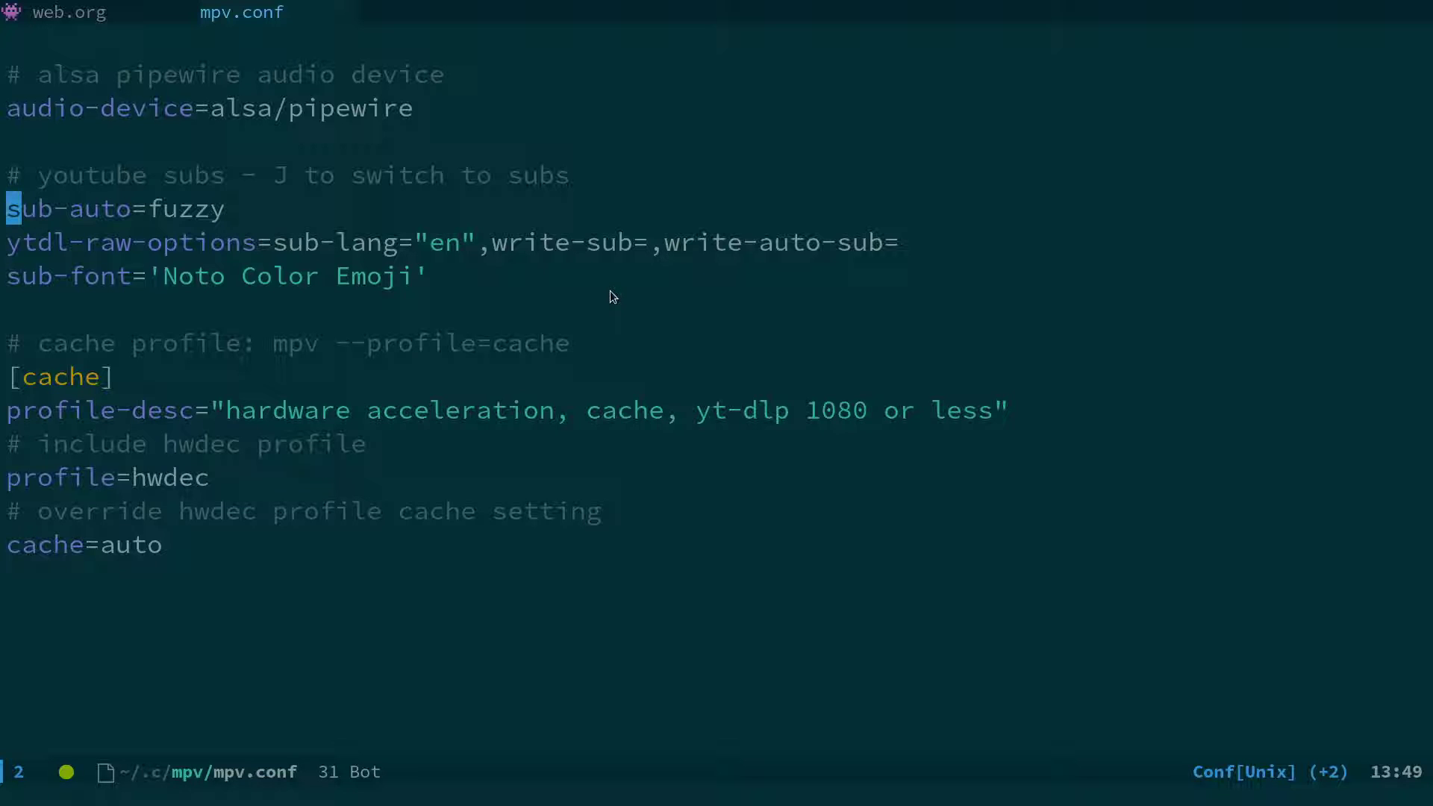
pyautogui.press('j')
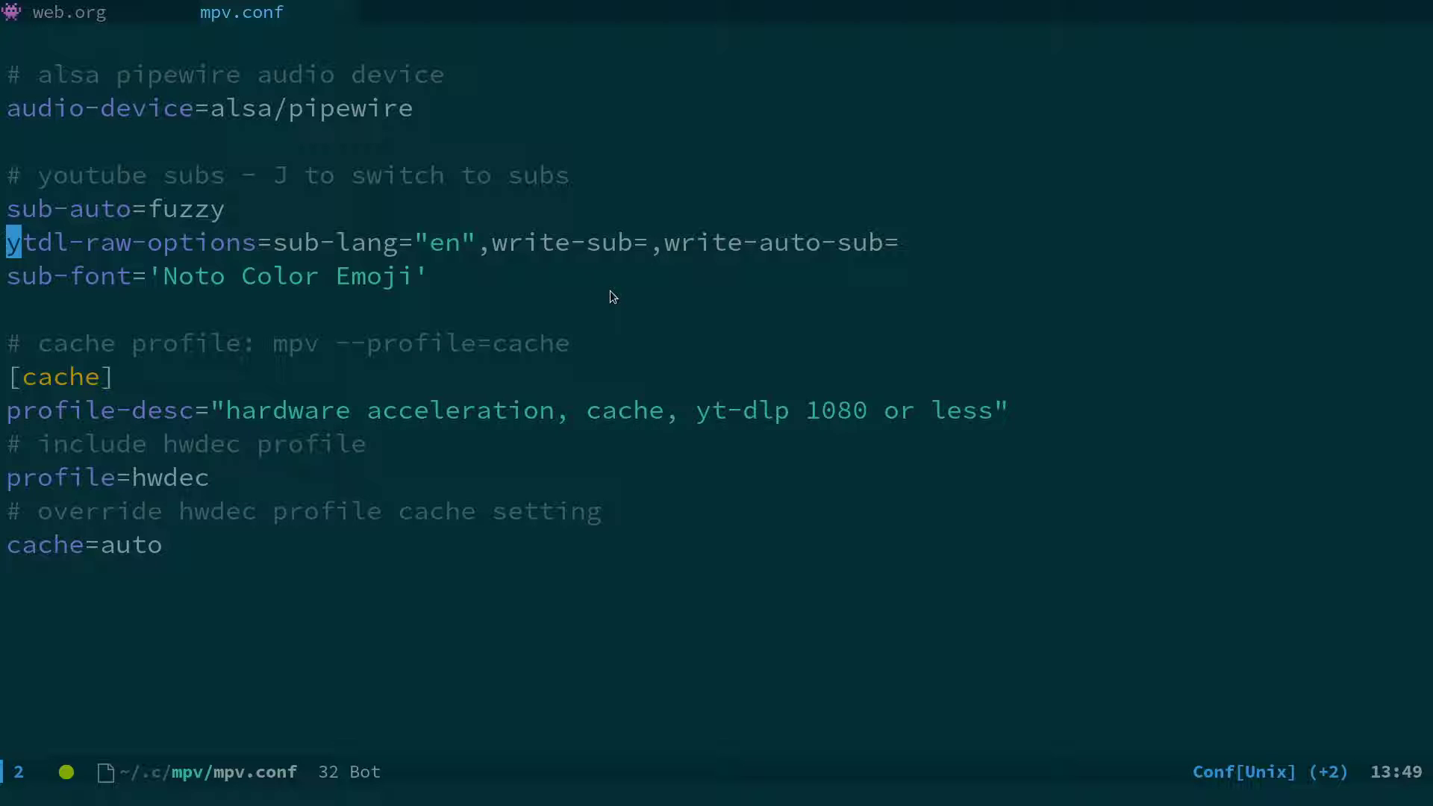
pyautogui.press('l')
pyautogui.press('l')
pyautogui.press('l')
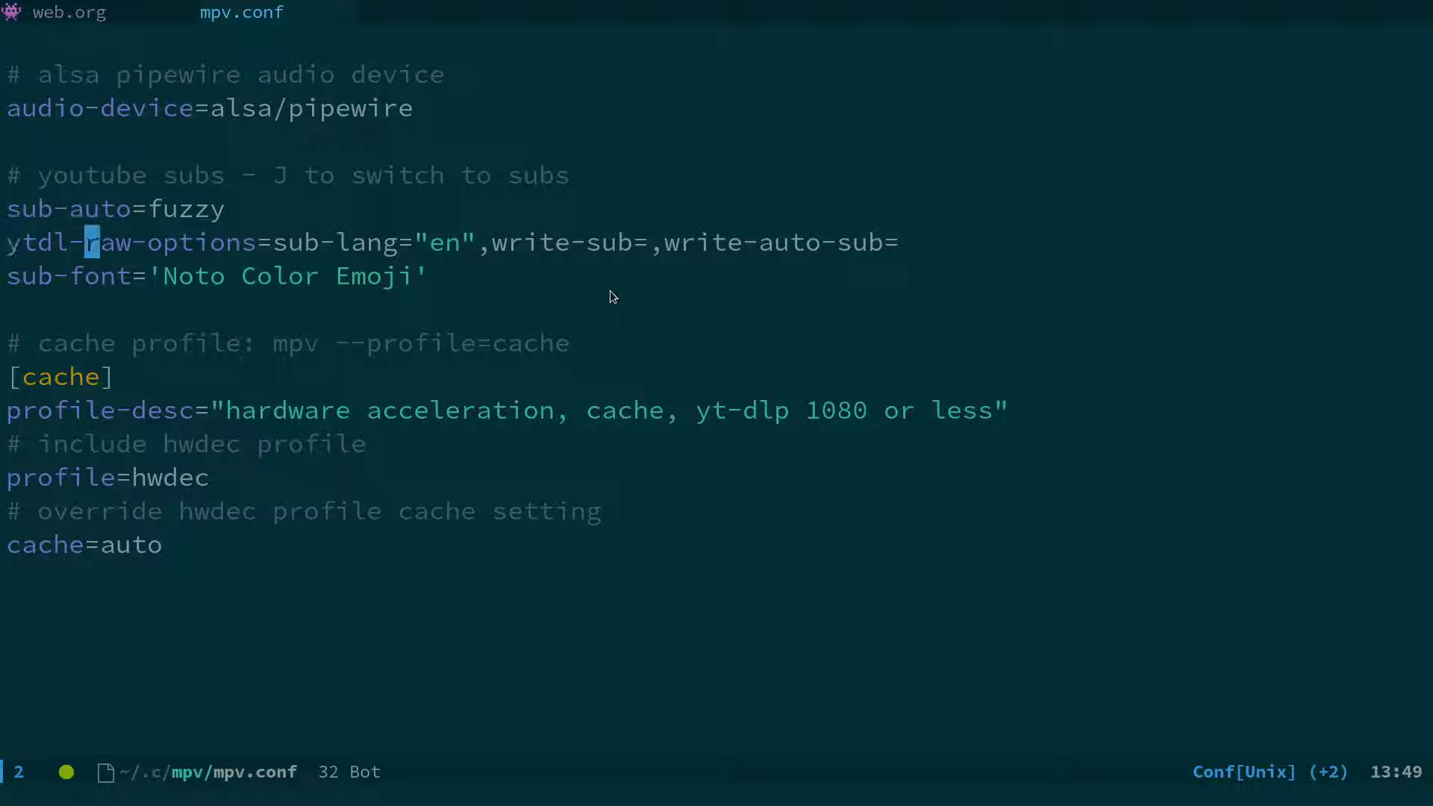
pyautogui.press('w')
pyautogui.press('w')
pyautogui.press('w')
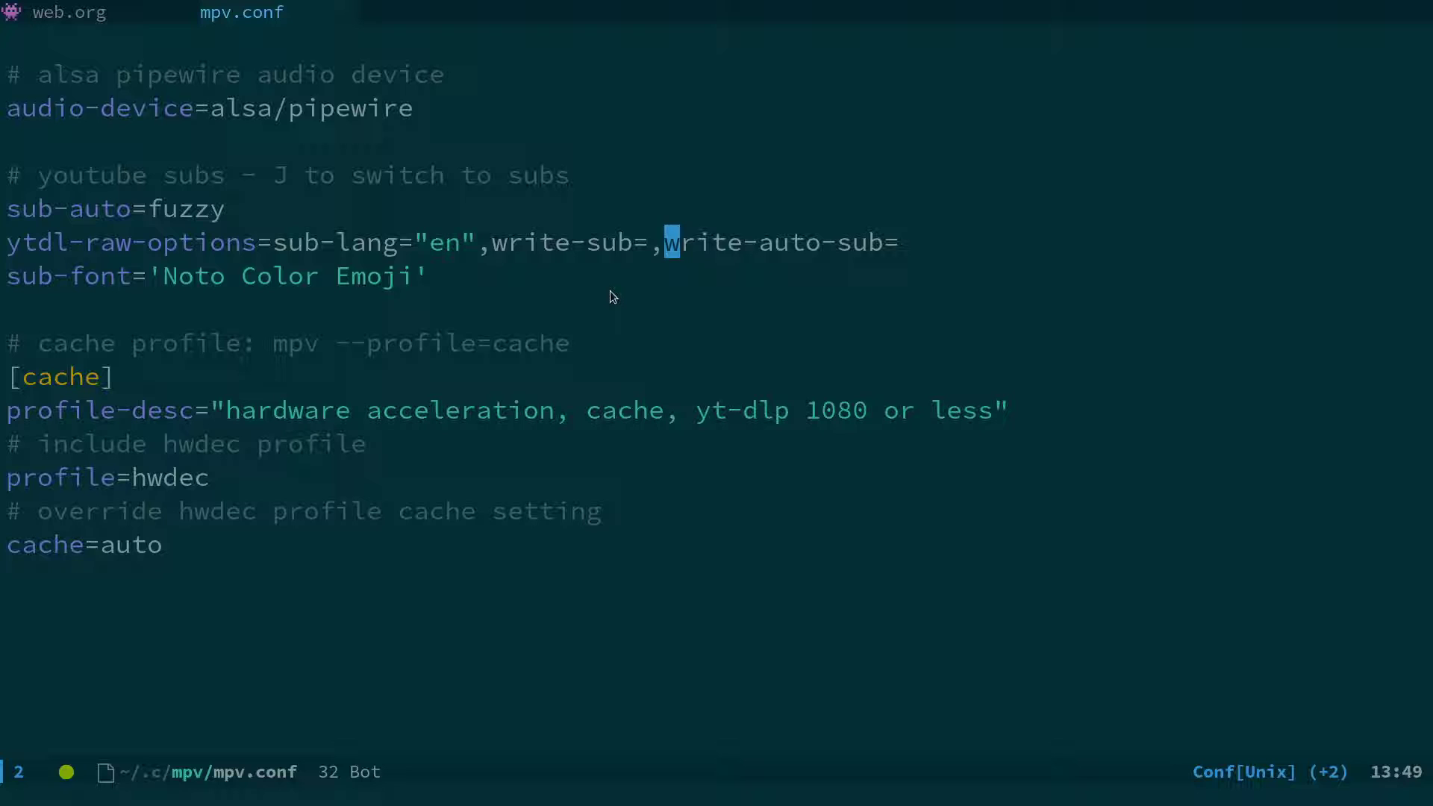
pyautogui.press('j')
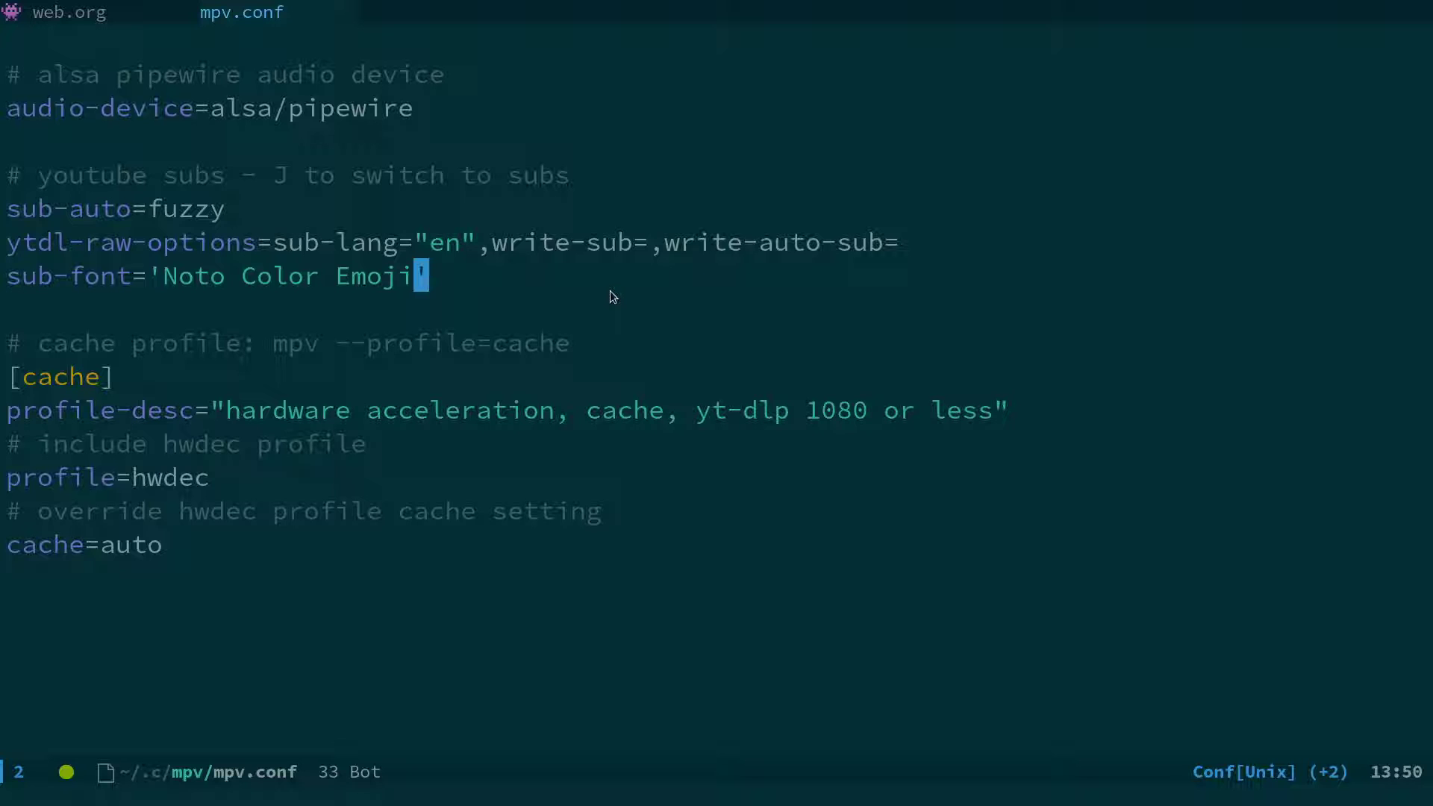
# Switch to the terminal and launch Newsboat with the news command.
pyautogui.press('super+2')
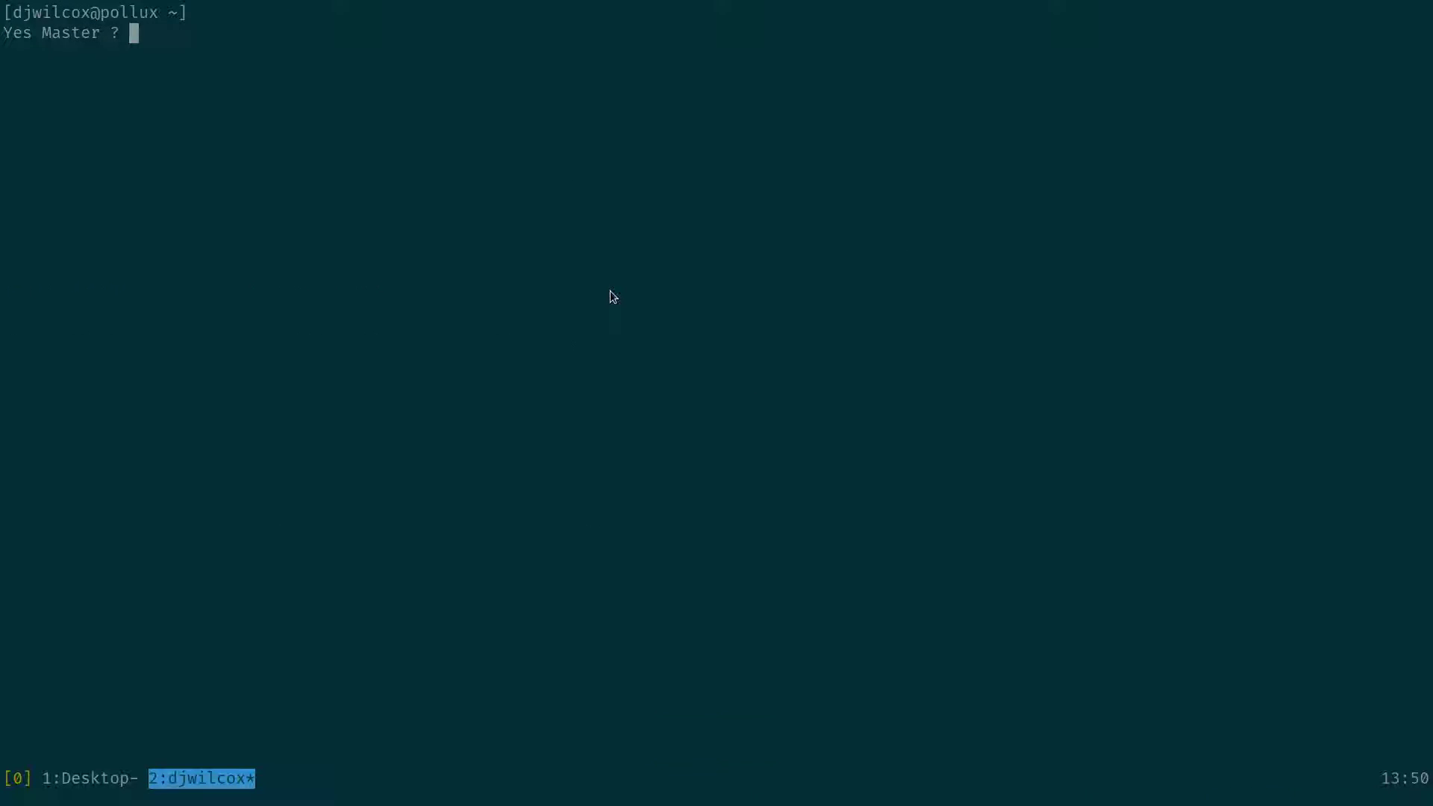
pyautogui.write('news')
pyautogui.press('Return')
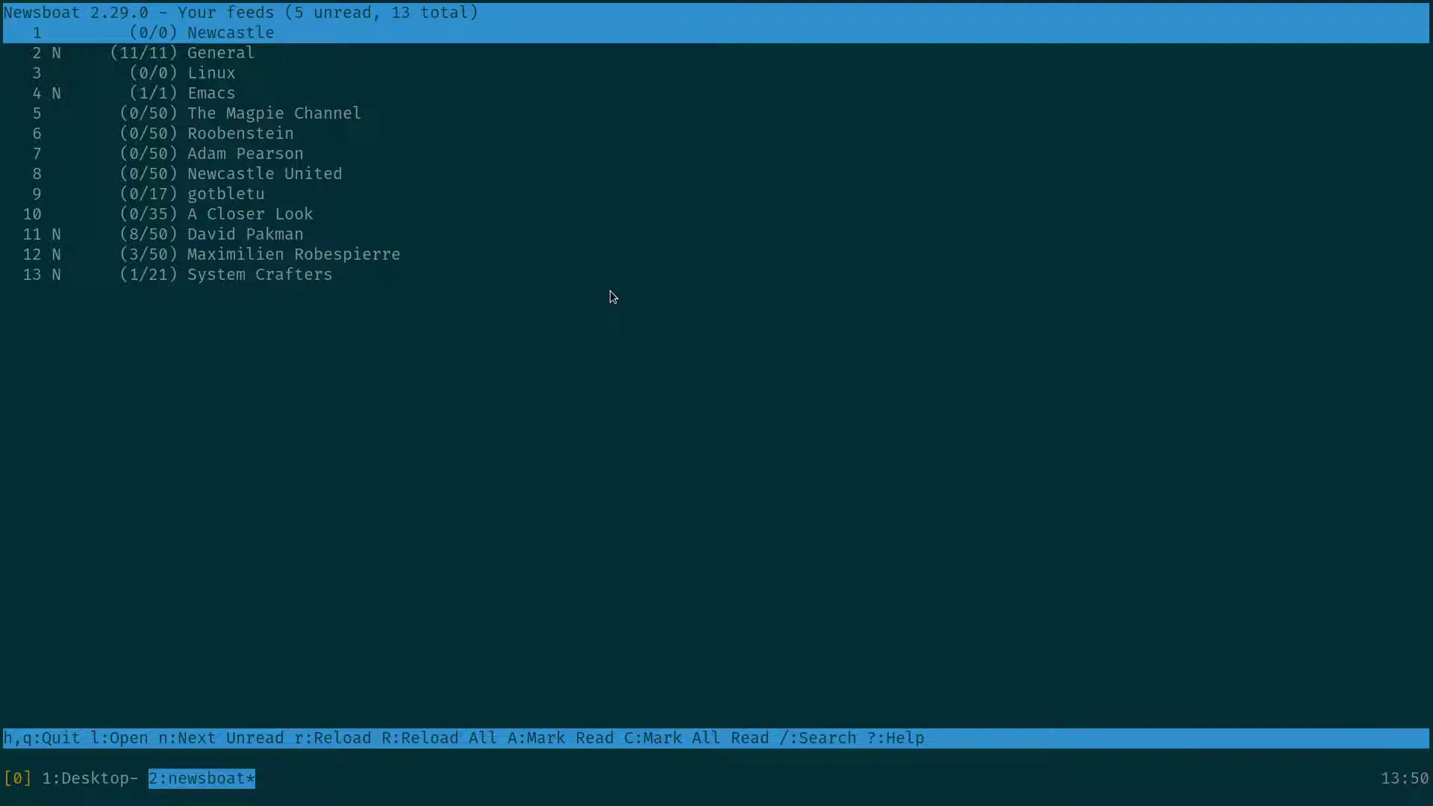
# Open the 'Adam Pearson' YouTube channel feed near the bottom of the feed list.
pyautogui.press('End')
pyautogui.press('k')
pyautogui.press('k')
pyautogui.press('k')
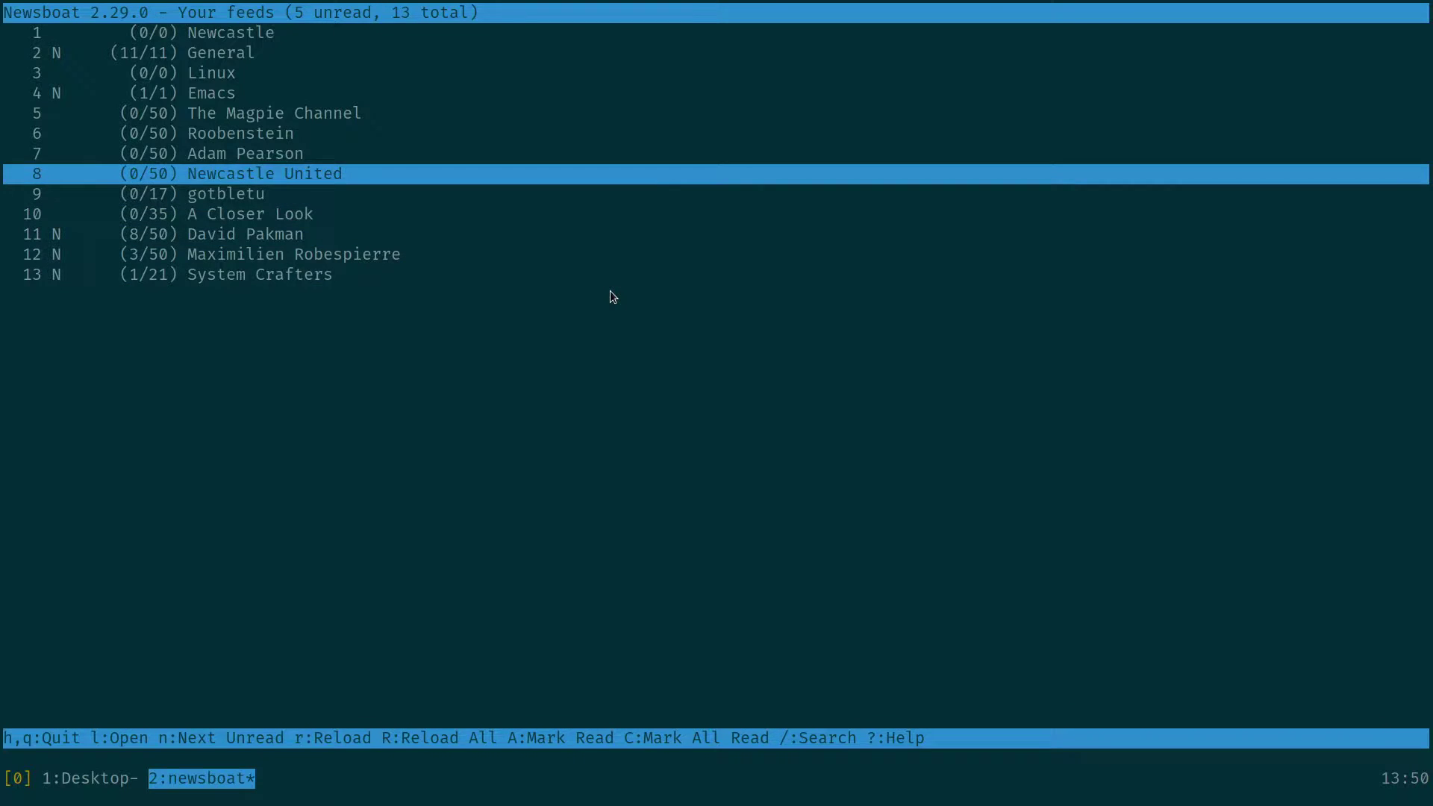
pyautogui.press('l')
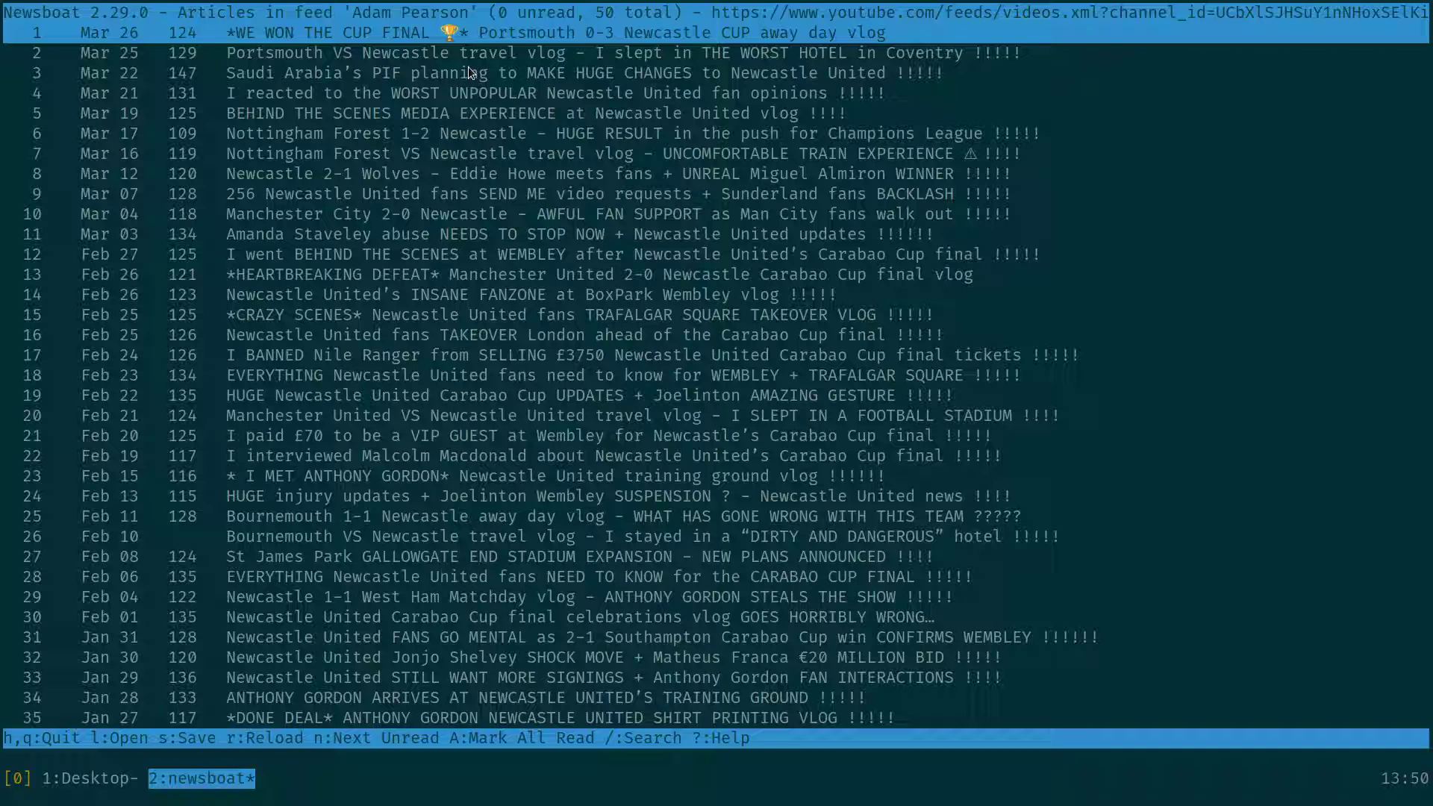
# Pipe the article's link to the 'video' handler so mpv plays it.
pyautogui.write('ovid')
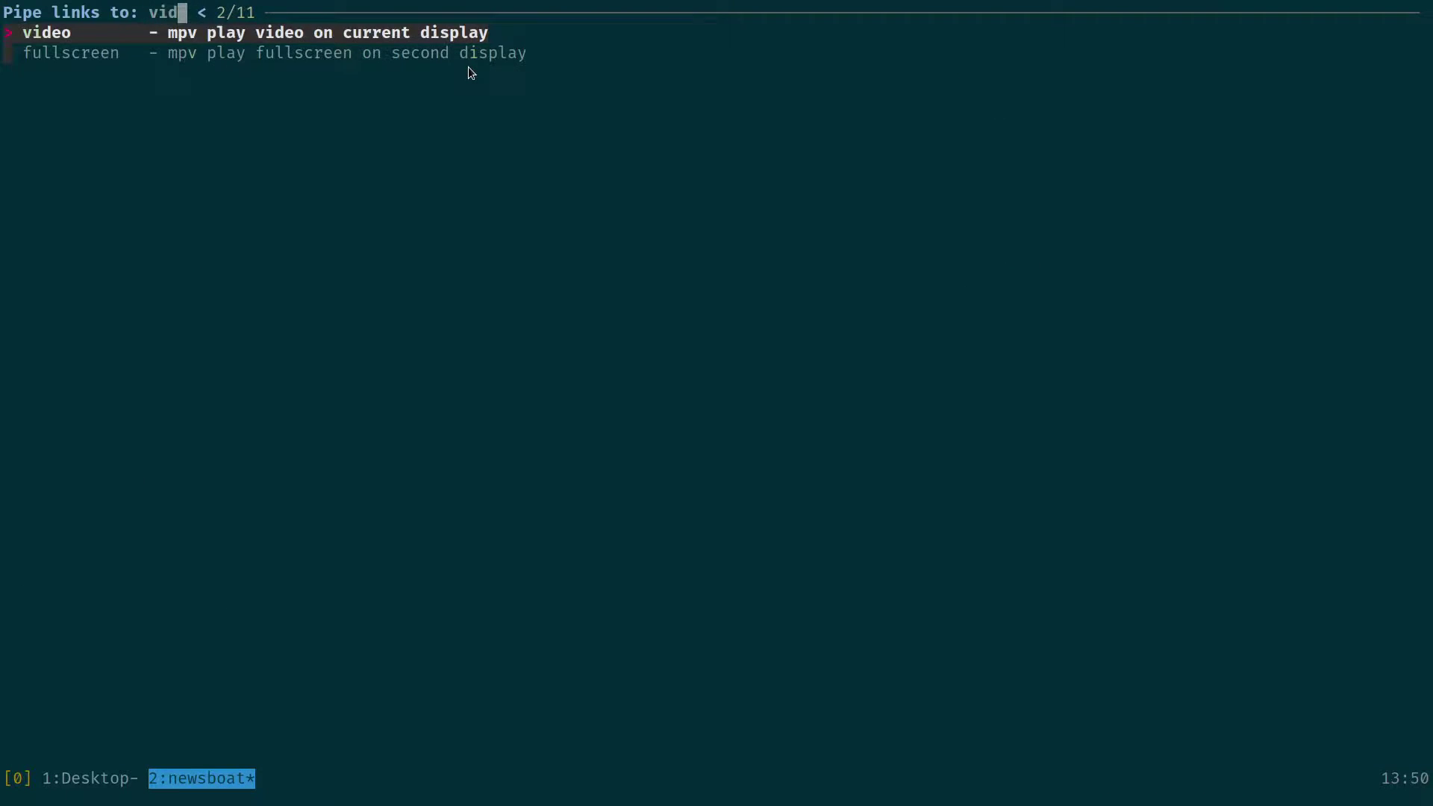
pyautogui.press('Return')
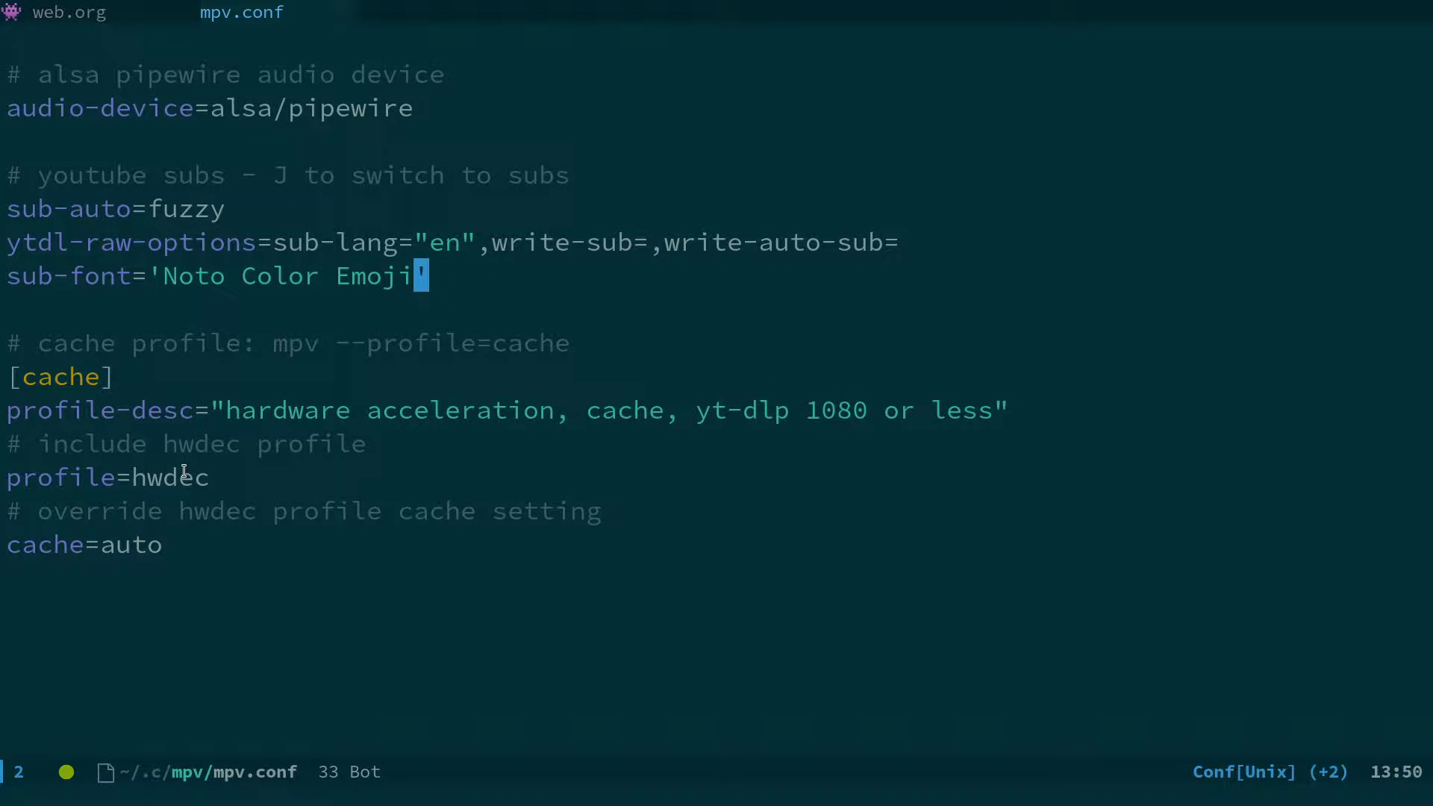
# Open input.conf from the mpv config folder listing.
pyautogui.hotkey('ctrl', 'x')
pyautogui.hotkey('ctrl', 'j')
pyautogui.press('k')
pyautogui.press('Return')
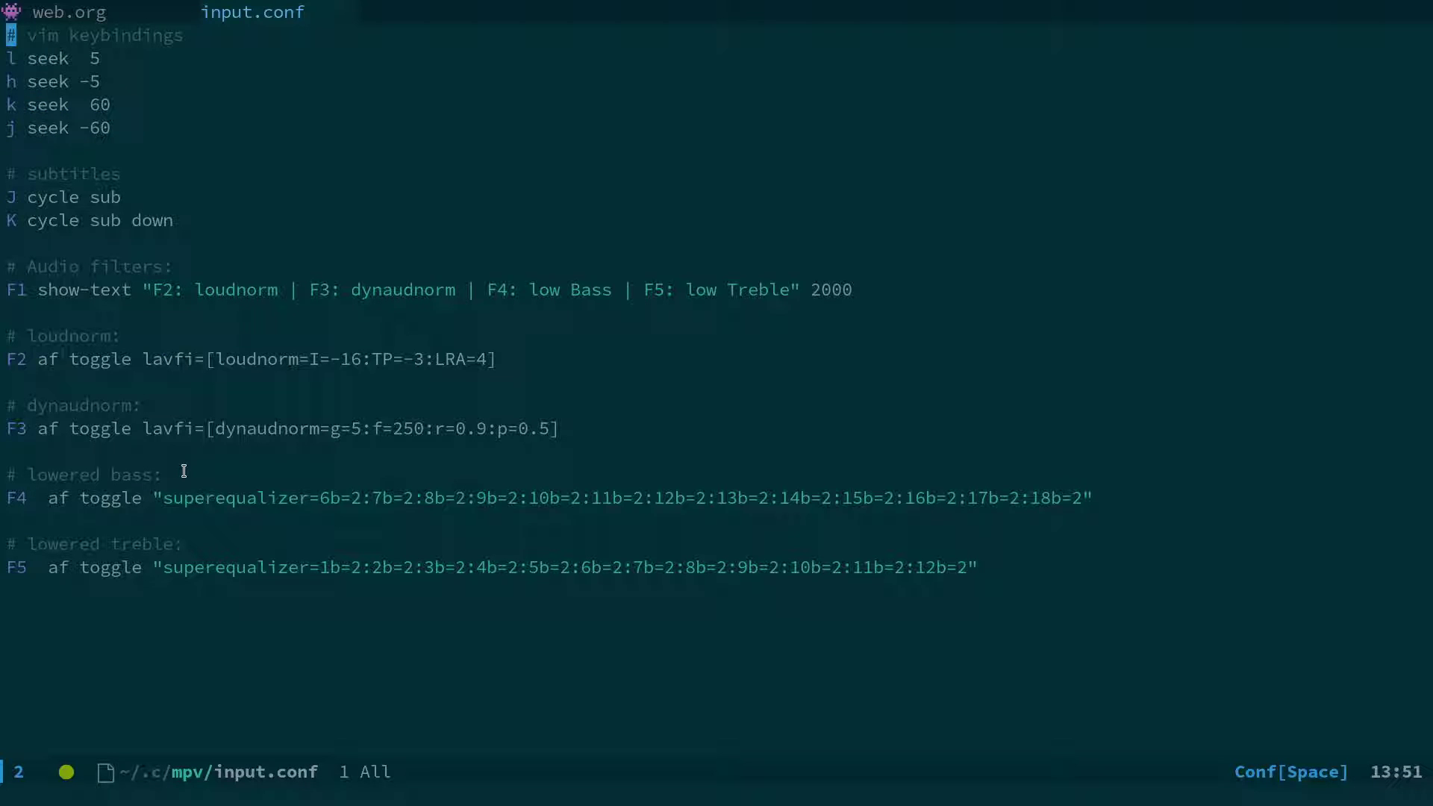
# Enlarge the text and move down to the J/K 'cycle sub' bindings under the subtitles comment.
pyautogui.press('j')
pyautogui.hotkey('ctrl', 'x')
pyautogui.hotkey('ctrl', '=')
pyautogui.press('=')
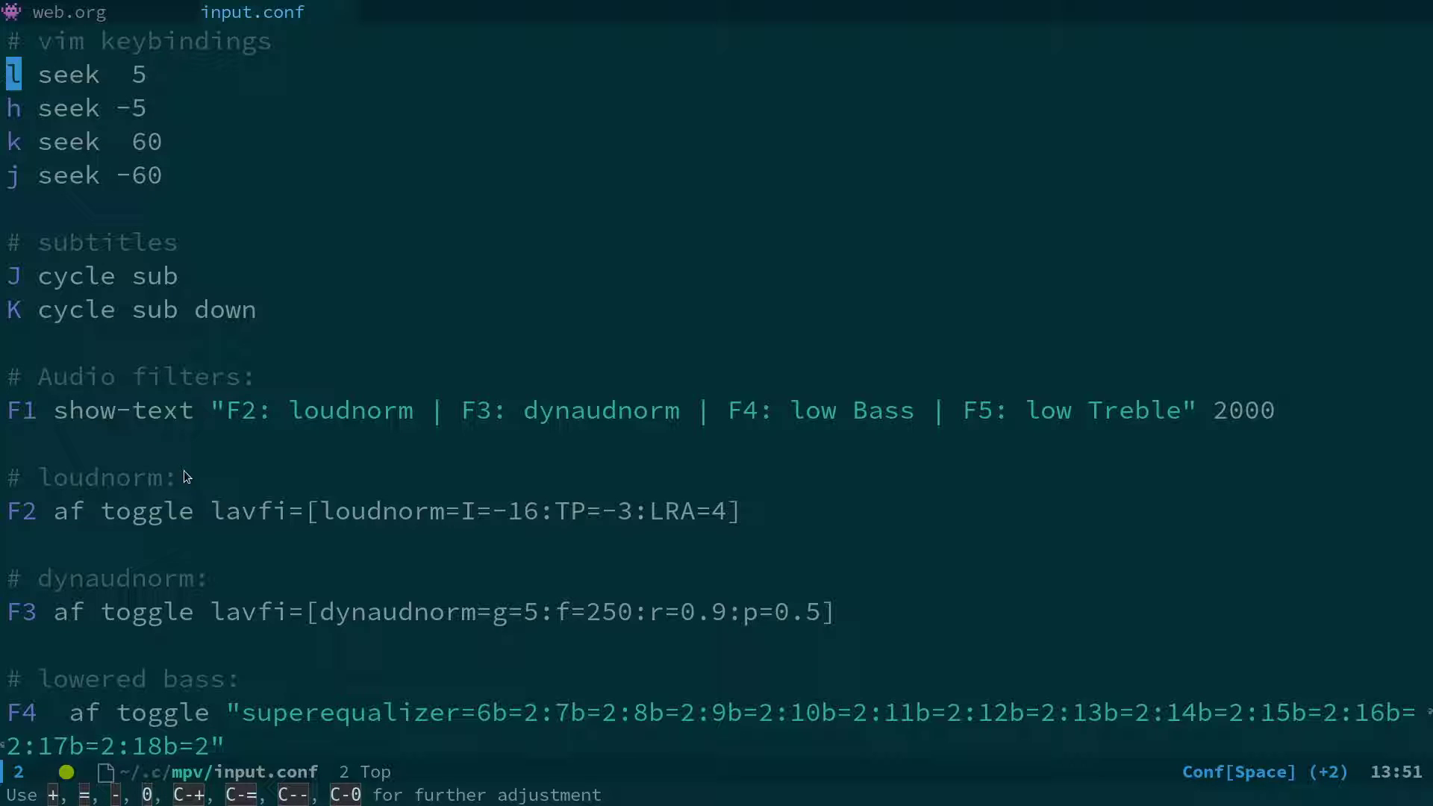
pyautogui.hotkey('ctrl', 'g')
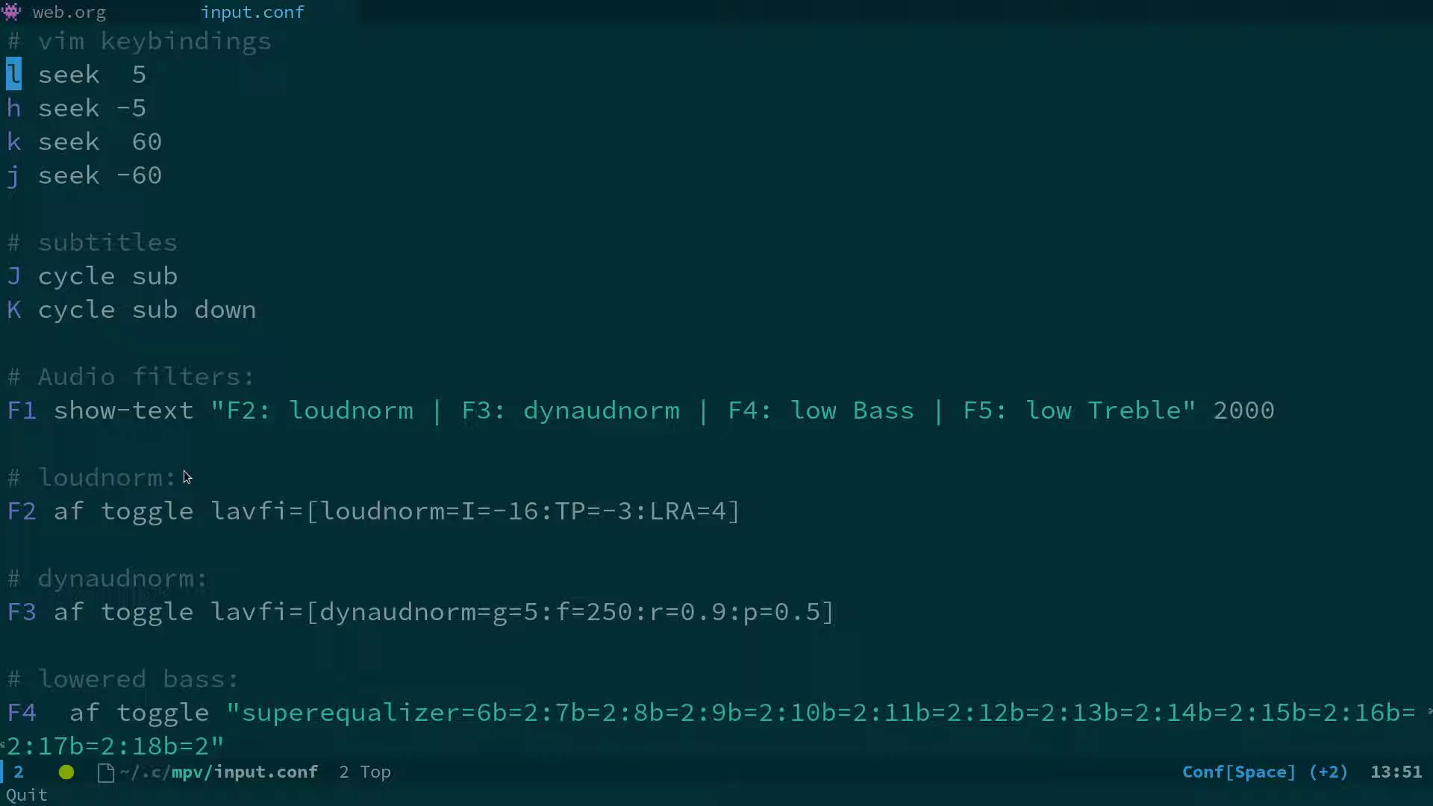
pyautogui.press('j')
pyautogui.press('j')
pyautogui.press('j')
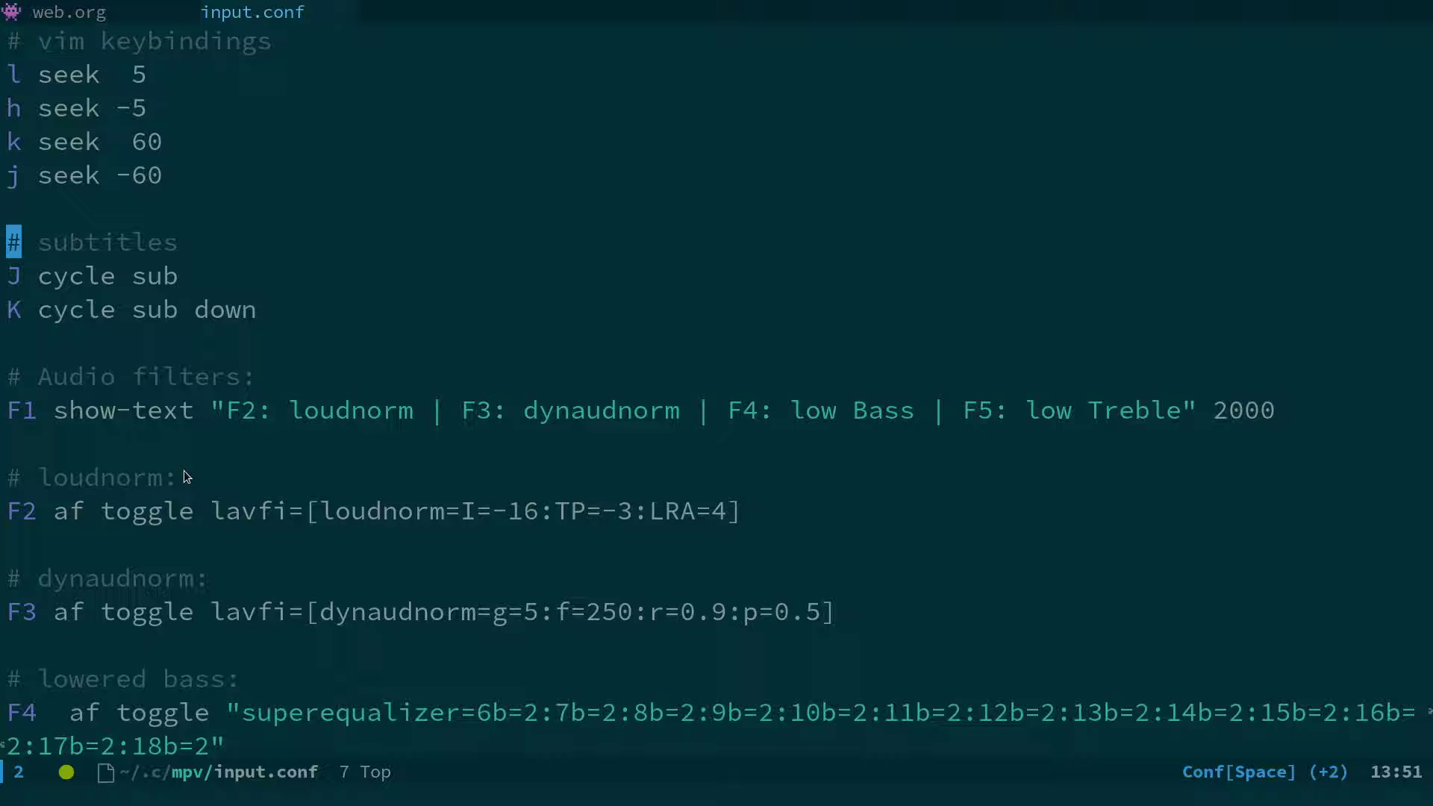
pyautogui.press('j')
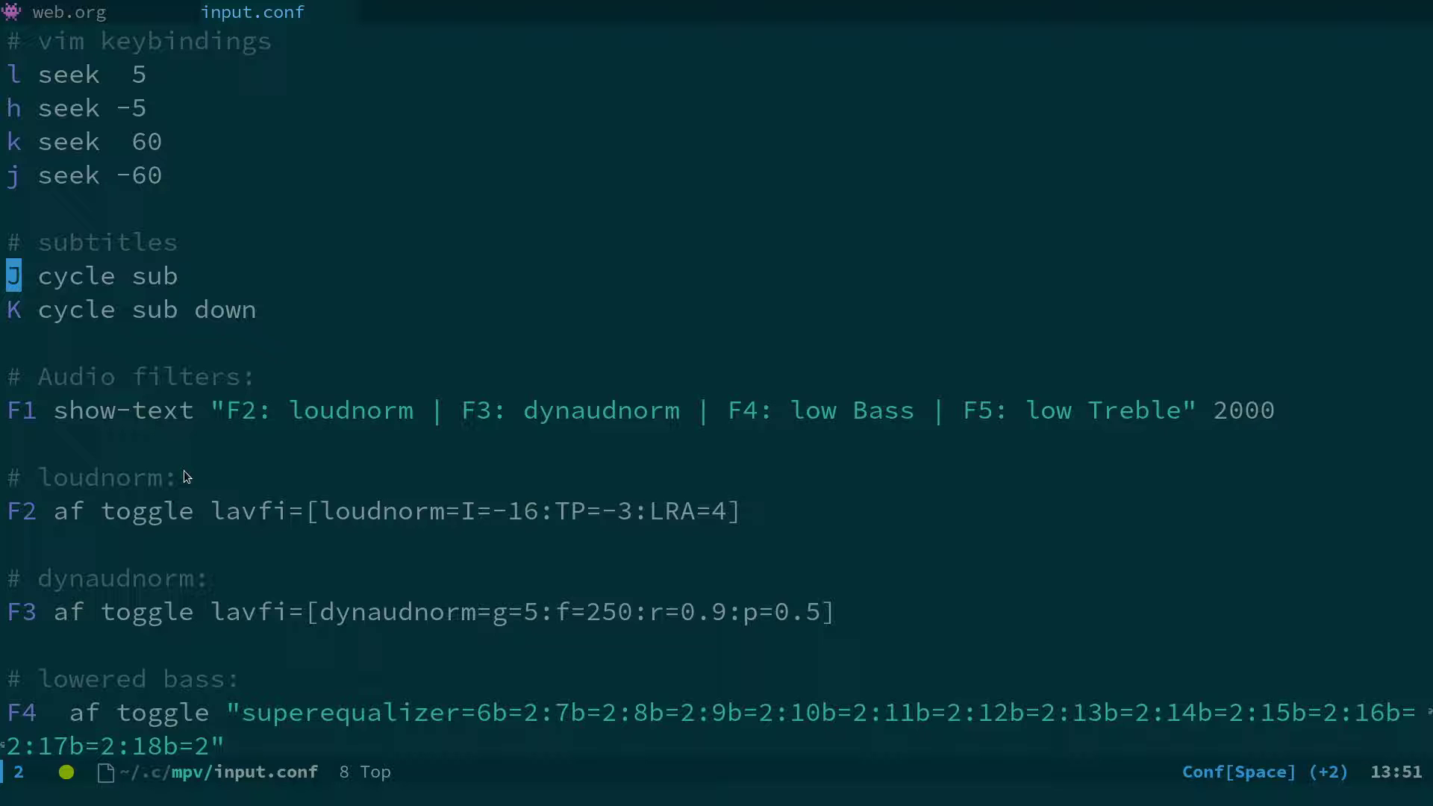
# Close the input.conf buffer and open mpv.conf from the config folder listing.
pyautogui.hotkey('ctrl', 'x')
pyautogui.press('k')
pyautogui.press('Return')
pyautogui.press('j')
pyautogui.press('Return')
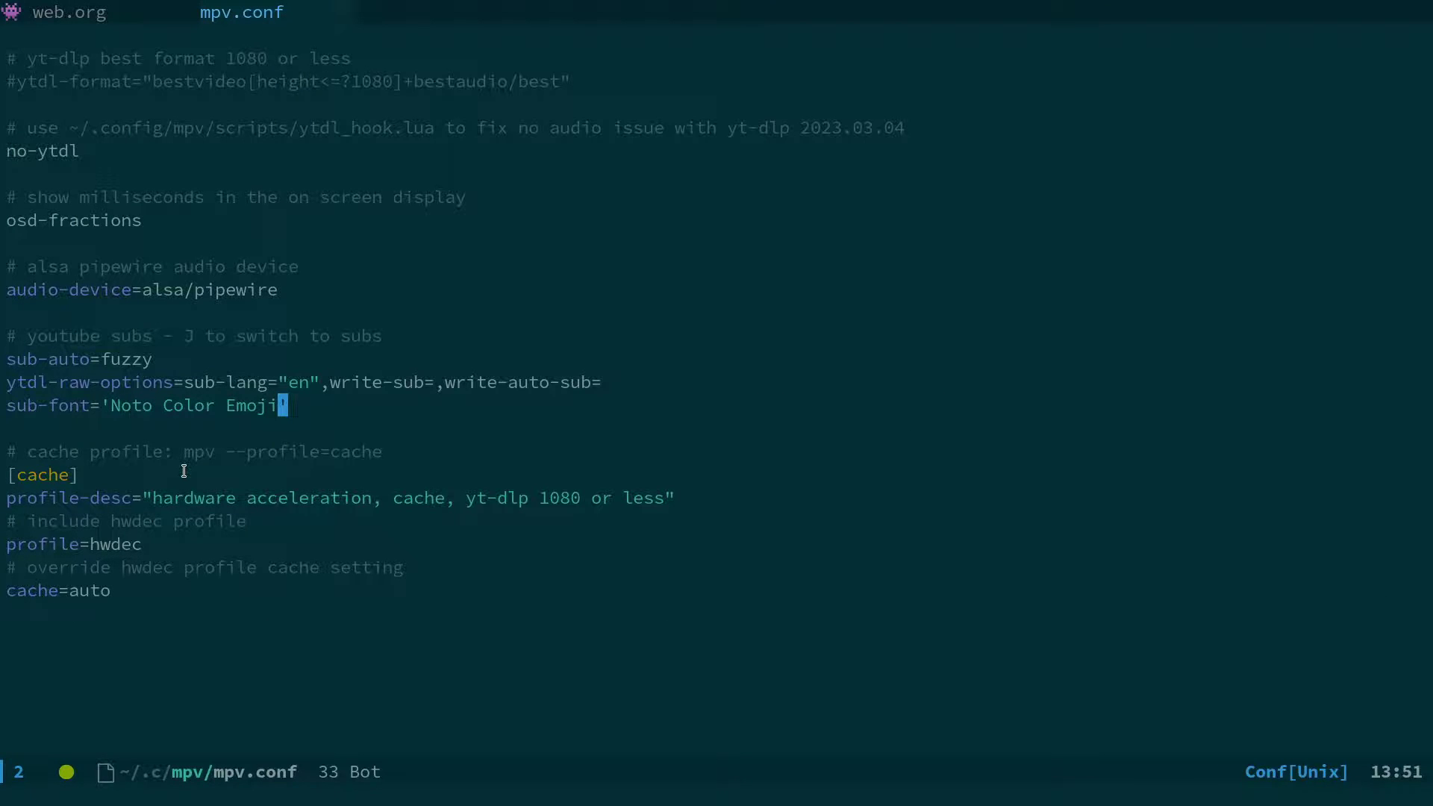
# Enlarge mpv.conf's text size with C-x C-+ for readability.
pyautogui.hotkey('ctrl', 'x')
pyautogui.hotkey('ctrl', '=')
pyautogui.press('=')
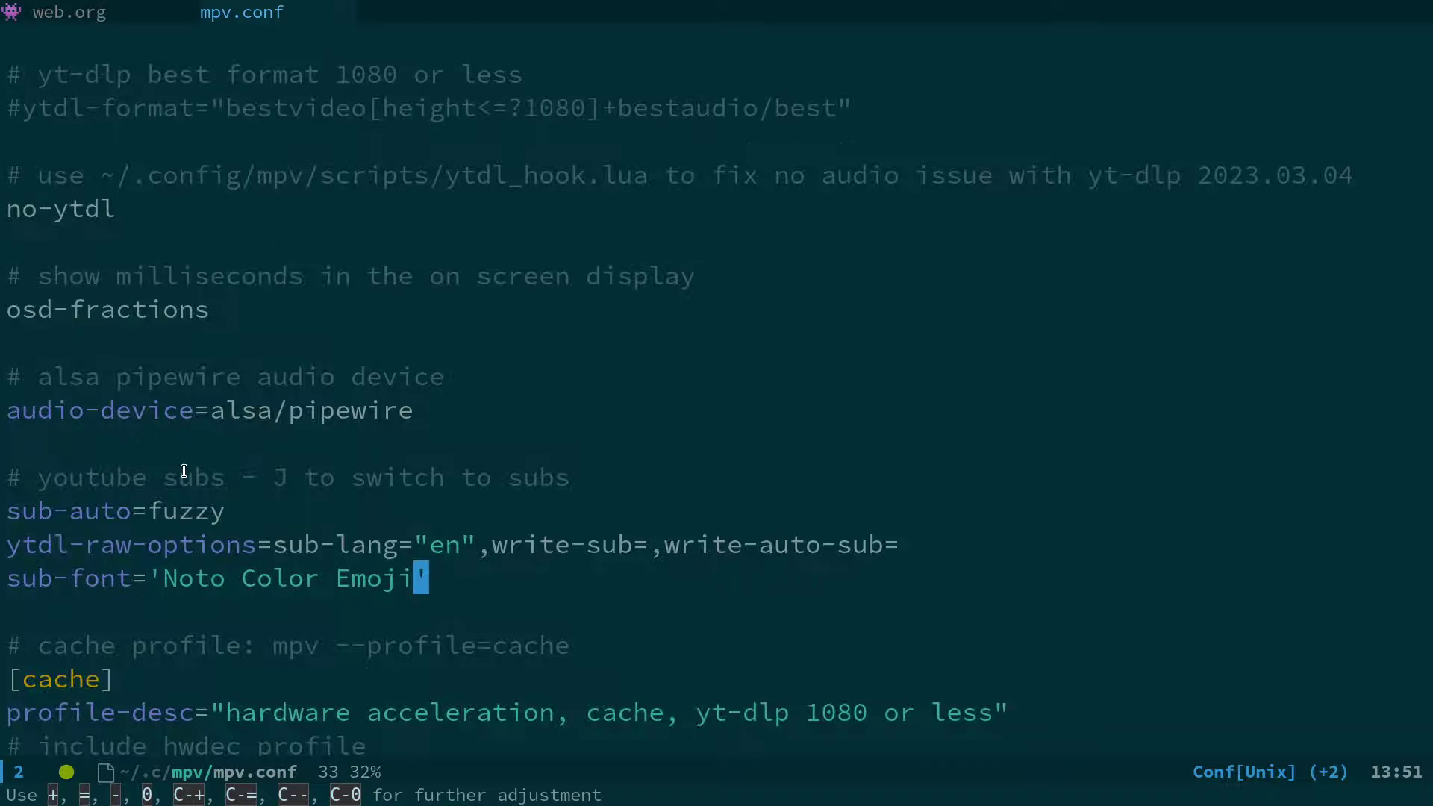
pyautogui.press('-')
pyautogui.press('=')
pyautogui.press('=')
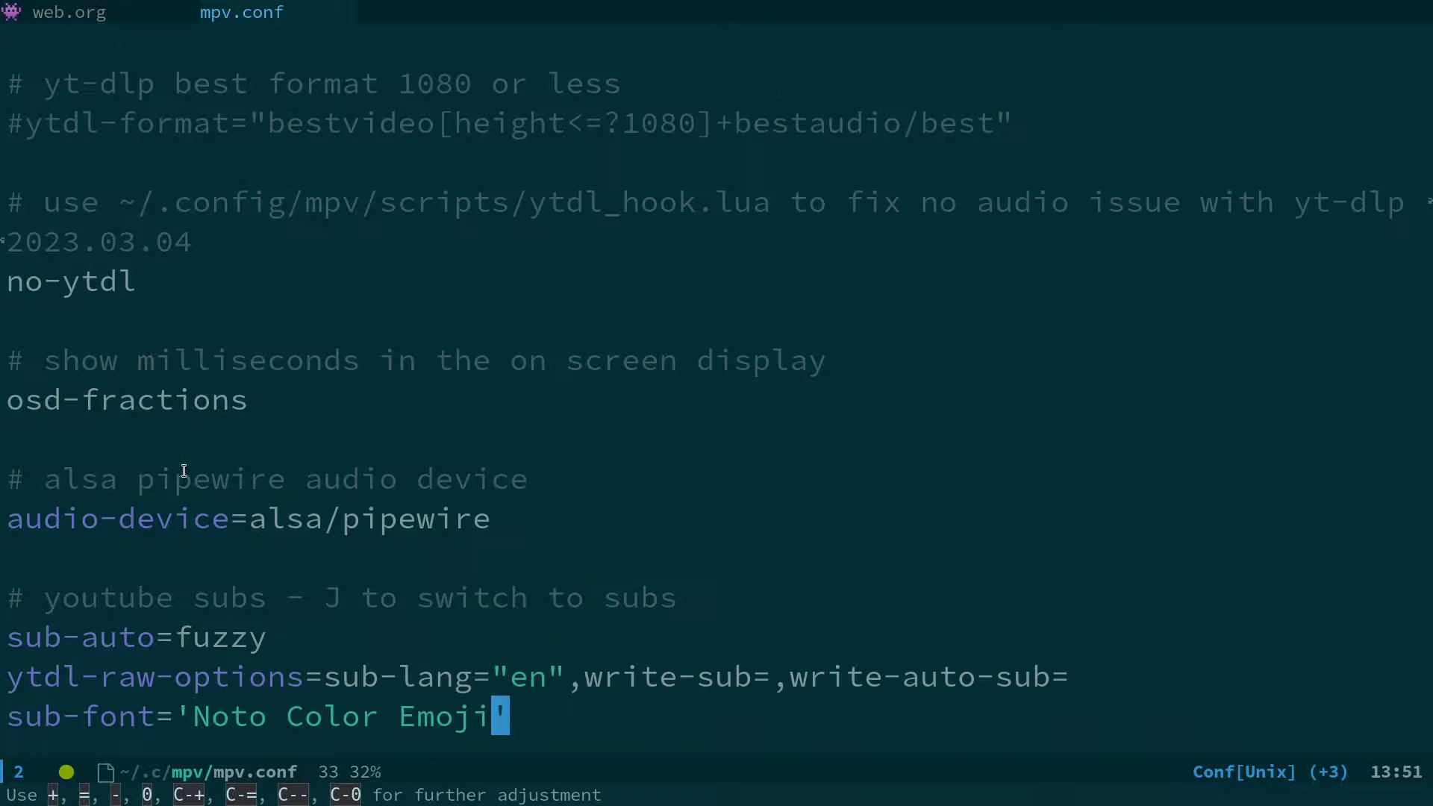
pyautogui.hotkey('ctrl', 'g')
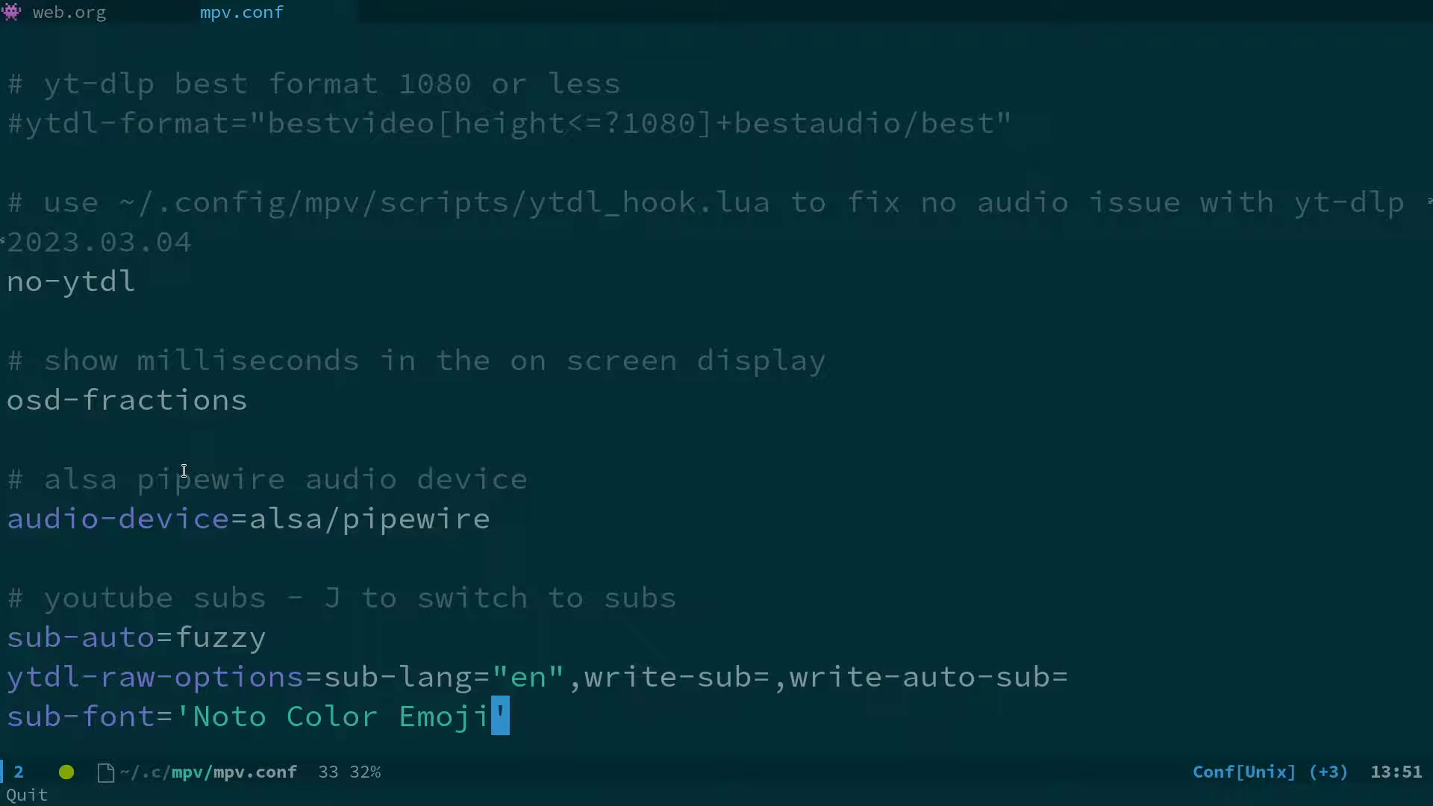
# Move from sub-auto=fuzzy to the quoted "en" value in ytdl-raw-options.
pyautogui.press('j')
pyautogui.press('j')
pyautogui.press('k')
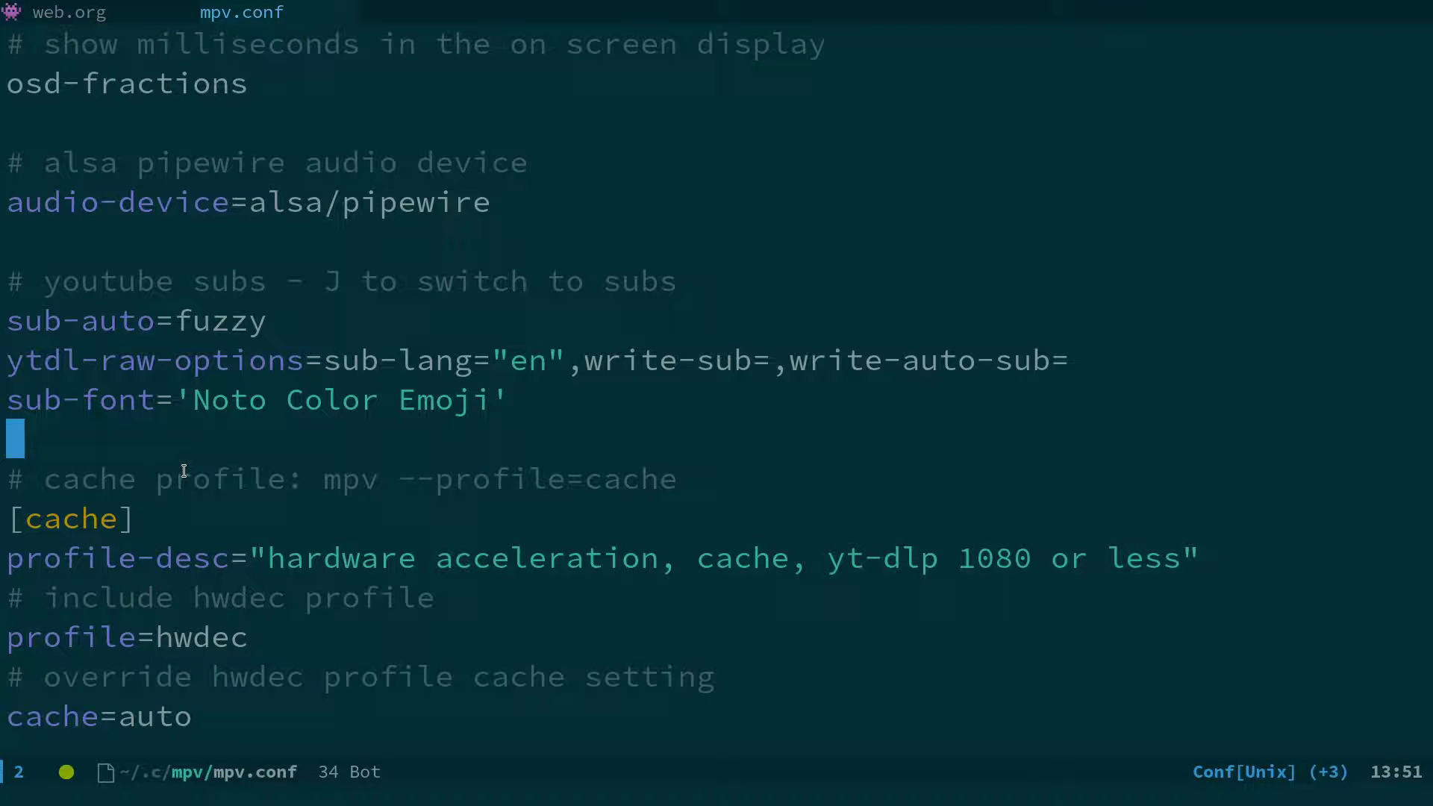
pyautogui.press('k')
pyautogui.press('k')
pyautogui.press('k')
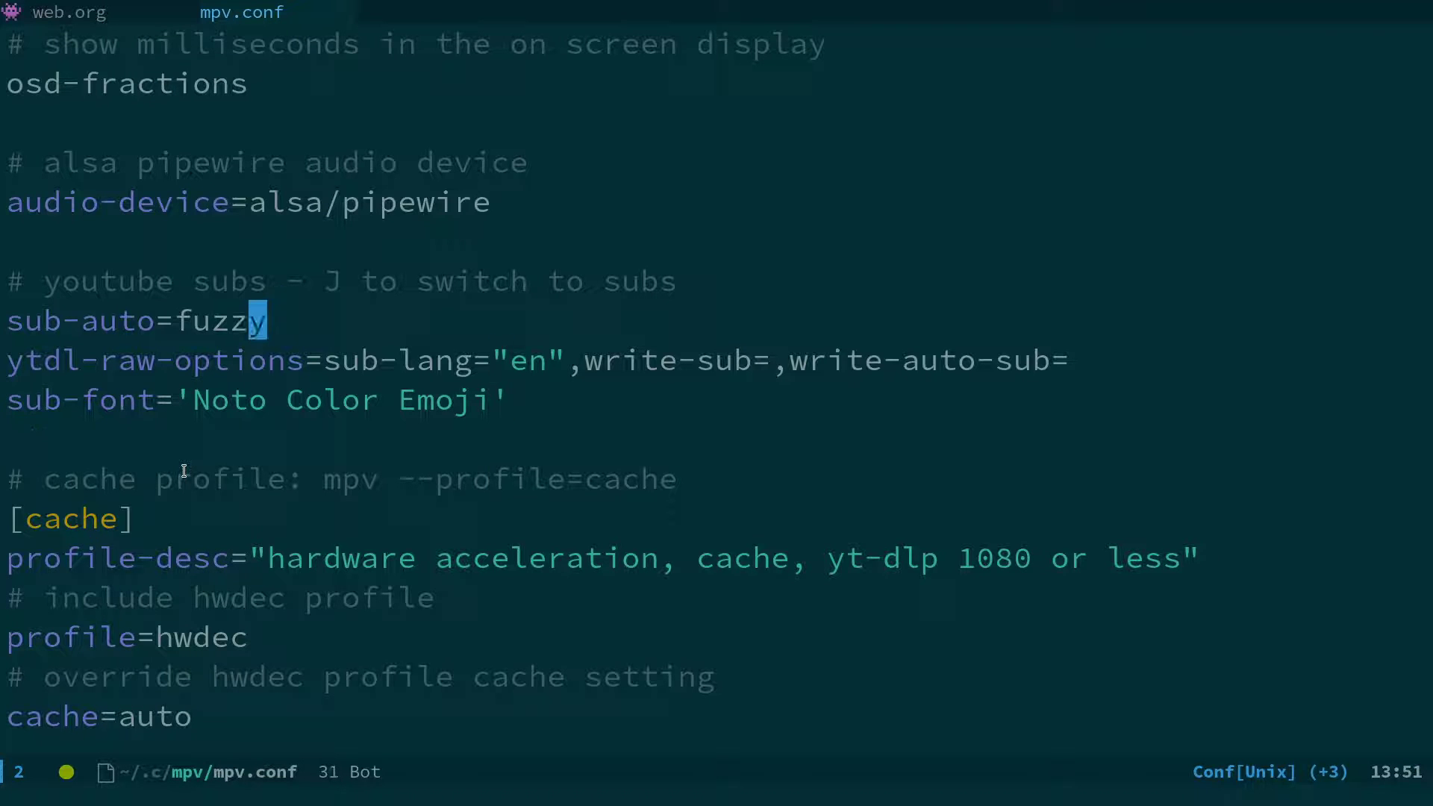
pyautogui.press('j')
pyautogui.press('f')
pyautogui.press('"')
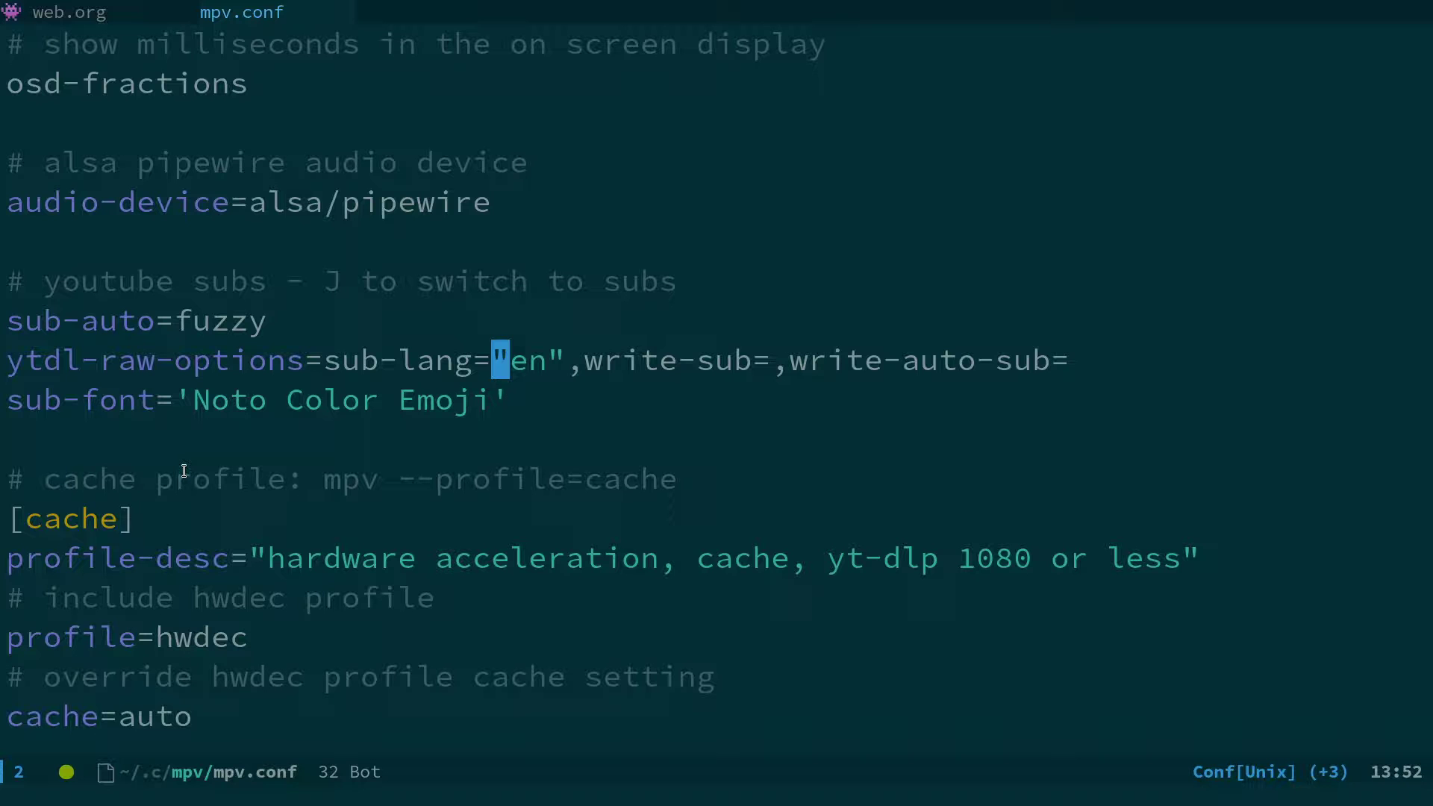
# Back in Newsboat, open The Magpie Channel feed from the feed list.
pyautogui.press('super+2')
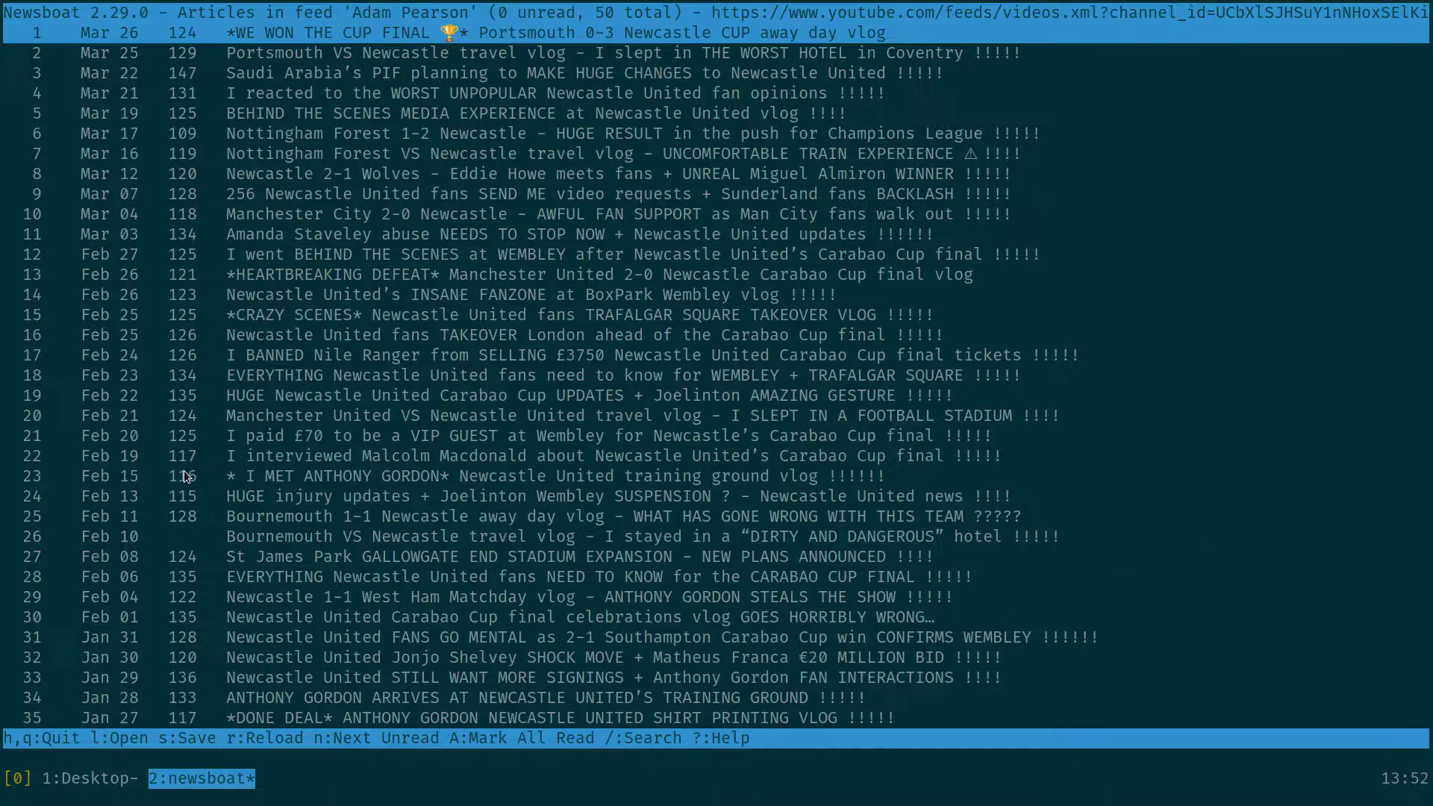
pyautogui.press('q')
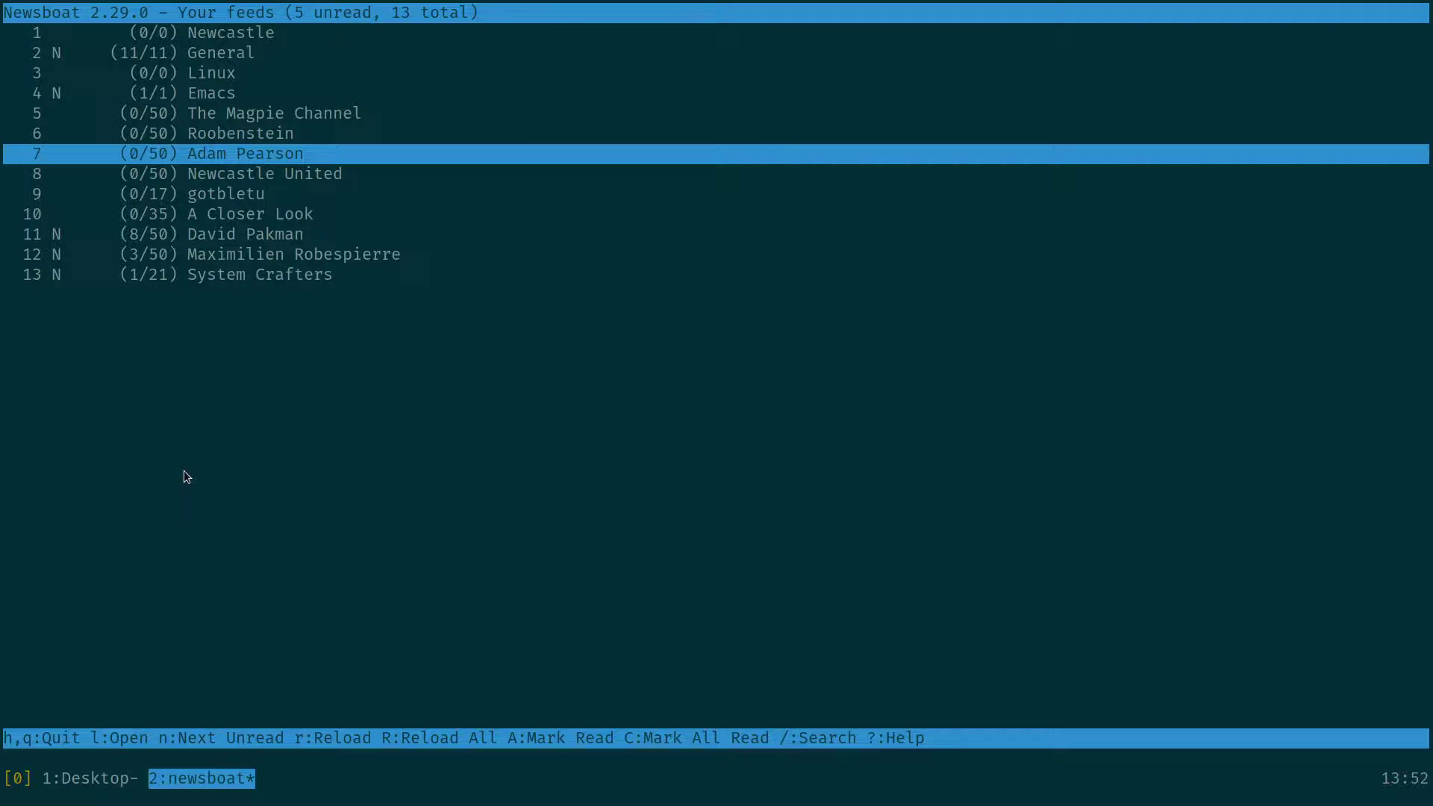
pyautogui.press('Up')
pyautogui.press('Up')
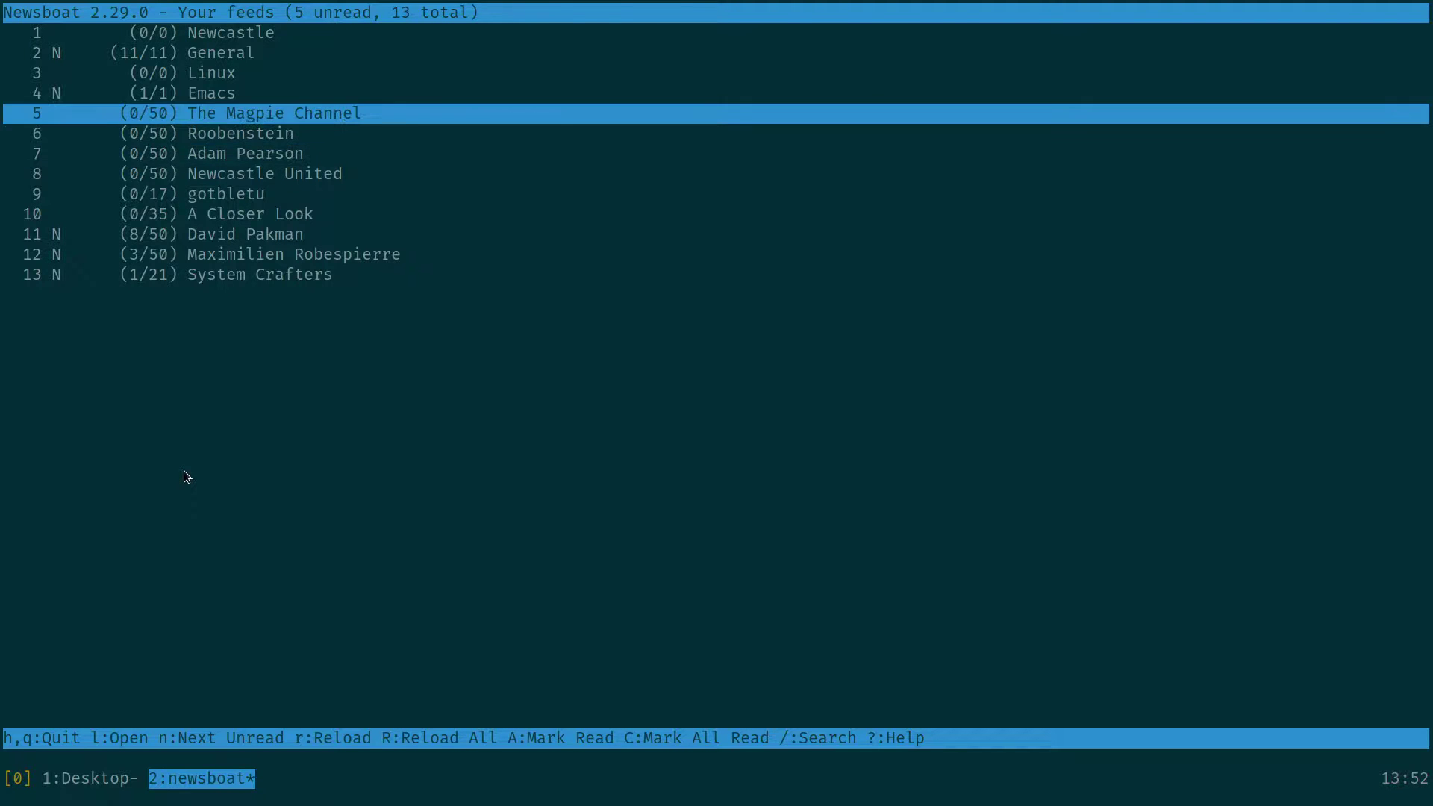
pyautogui.press('Return')
# Play the second Magpie Channel article in mpv via the 'video' handler.
pyautogui.press('Down')
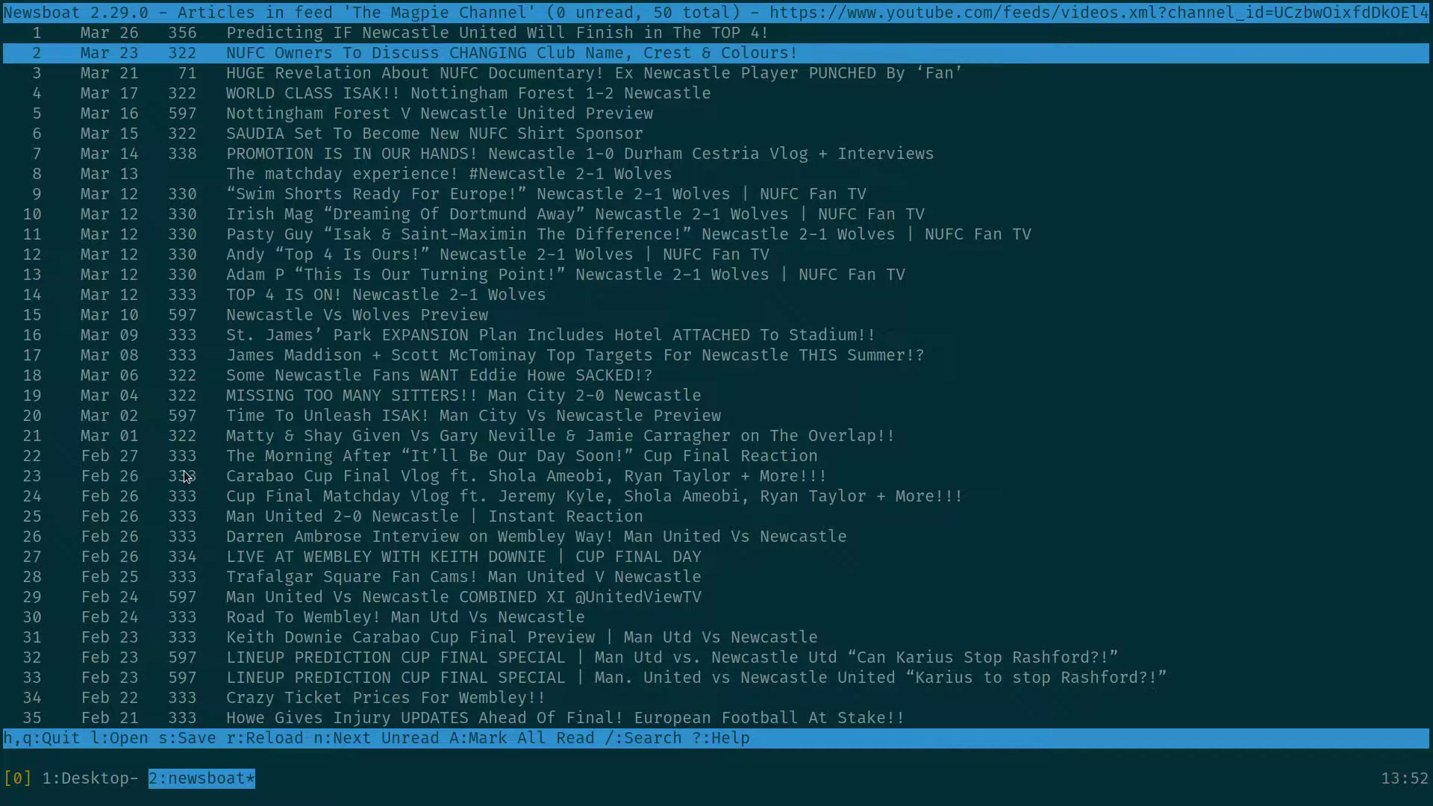
pyautogui.write('o')
pyautogui.write('vi')
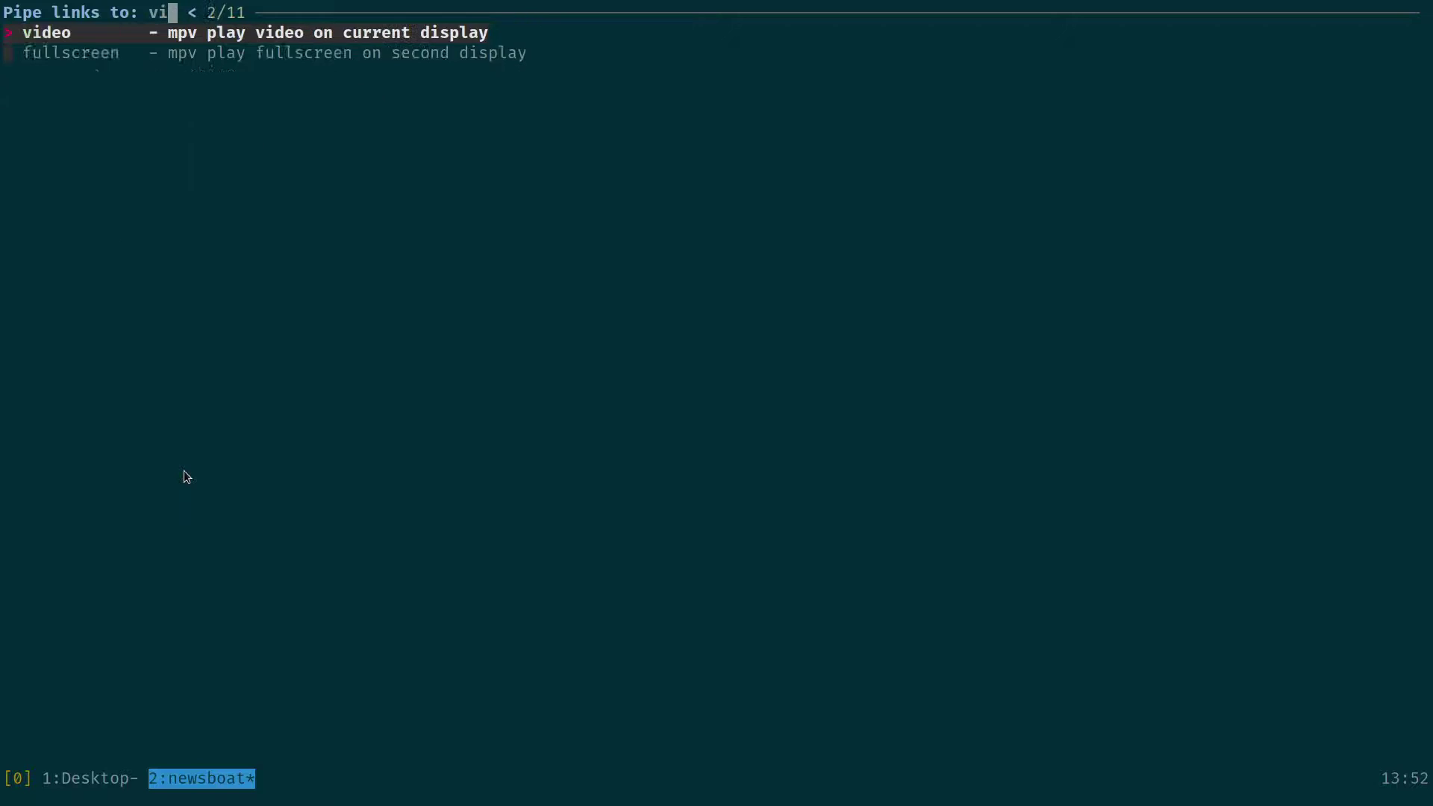
pyautogui.press('Return')
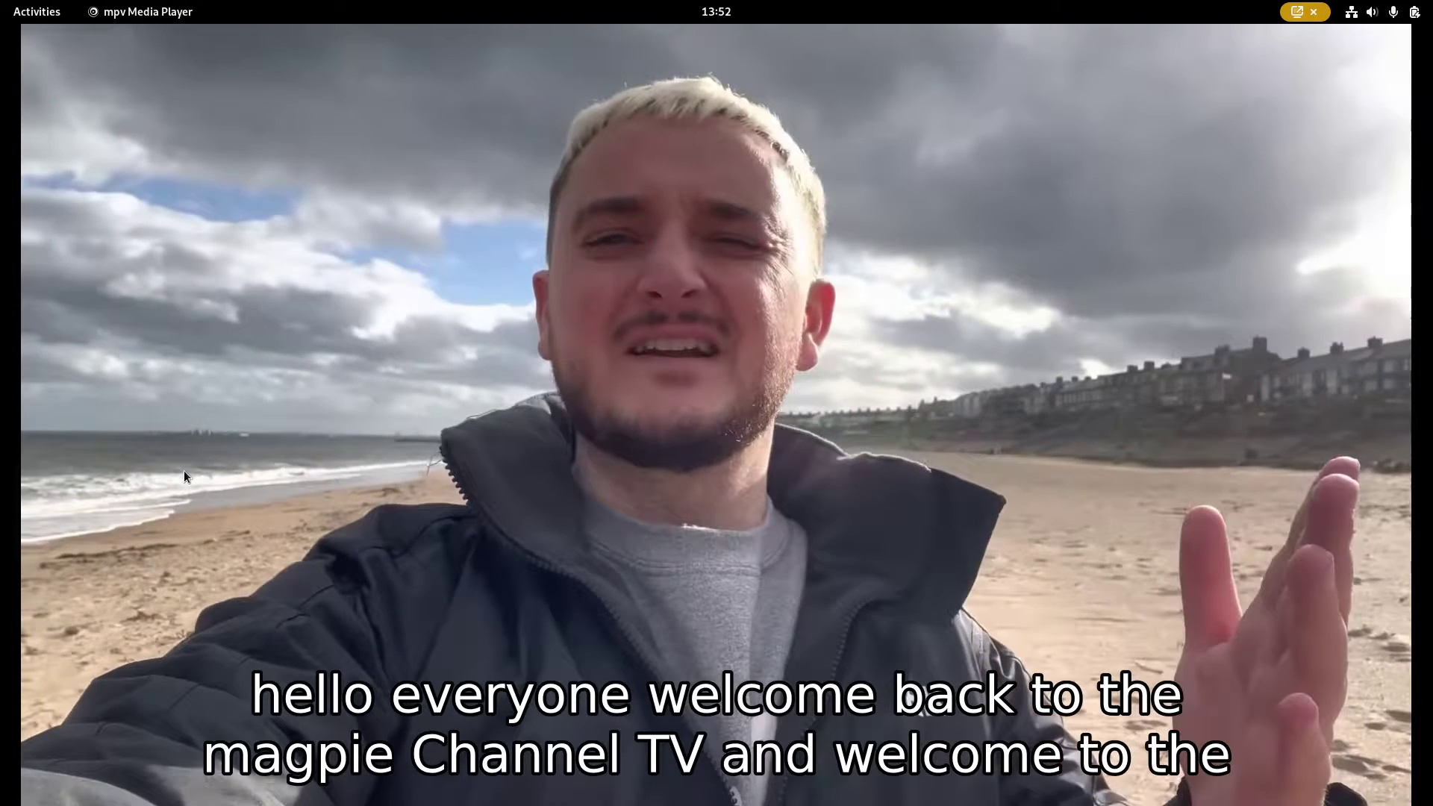
# Quit mpv and Newsboat, return to mpv.conf in Emacs, and put the cursor on 'en'.
pyautogui.press('q')
pyautogui.press('q')
pyautogui.press('q')
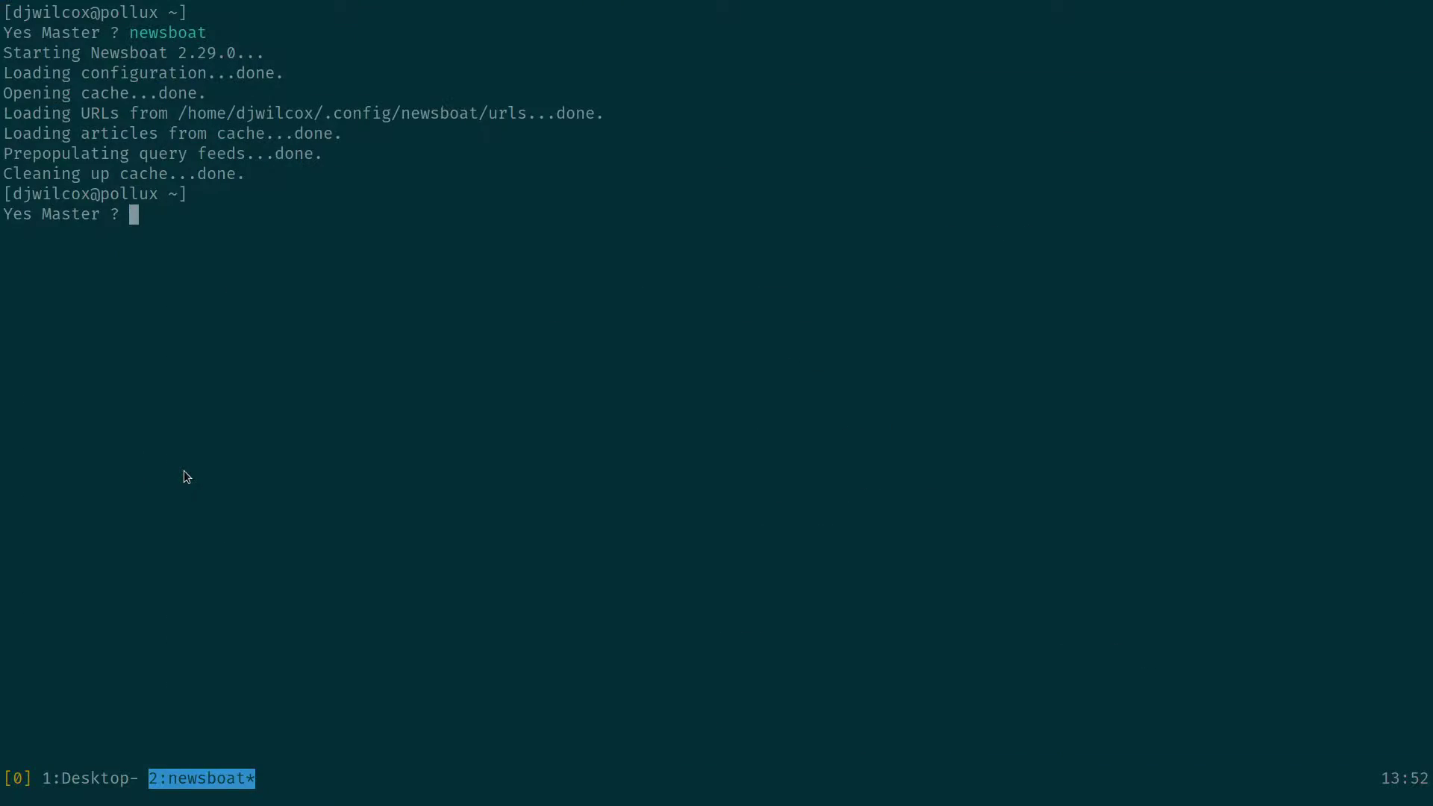
pyautogui.press('super+2')
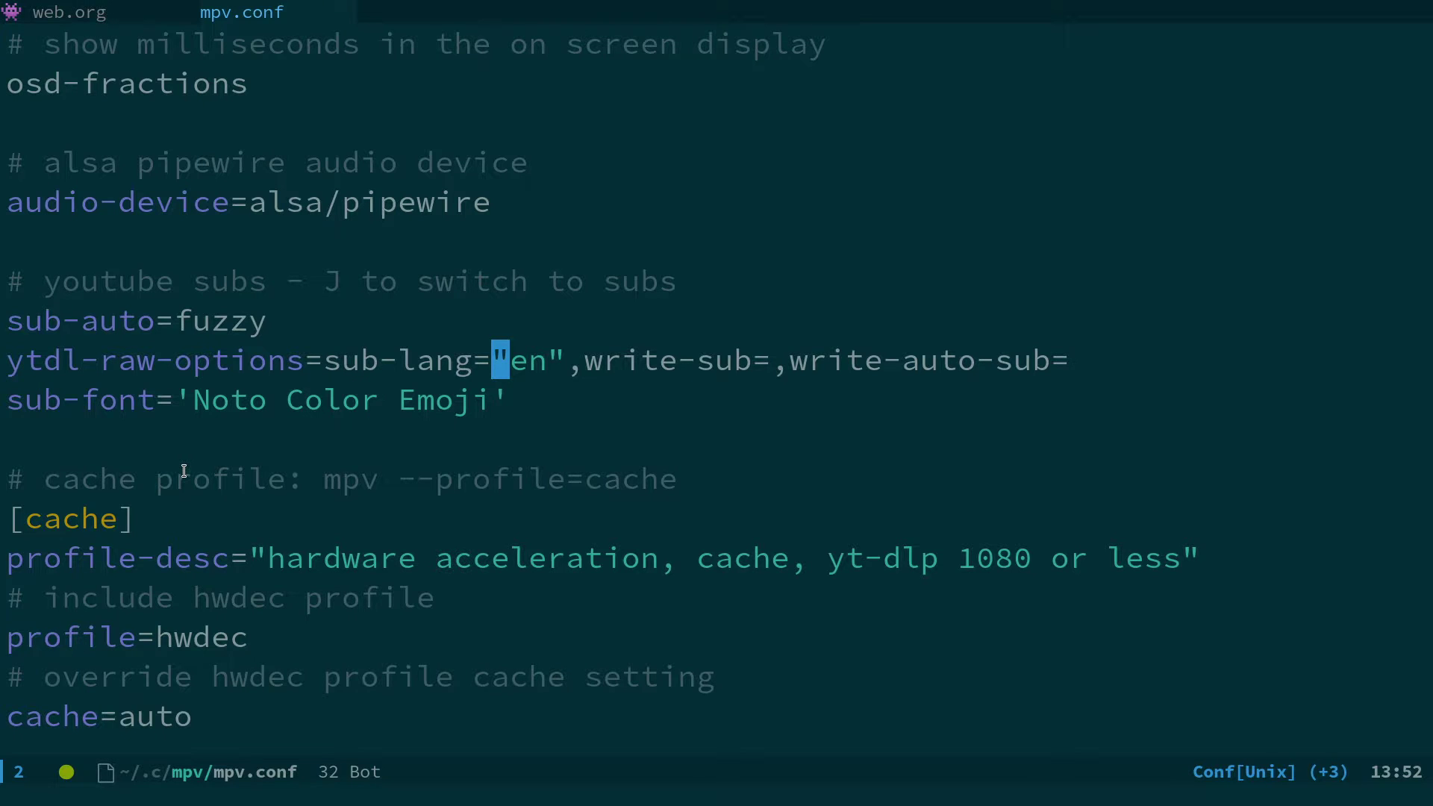
pyautogui.press('l')
pyautogui.press('l')
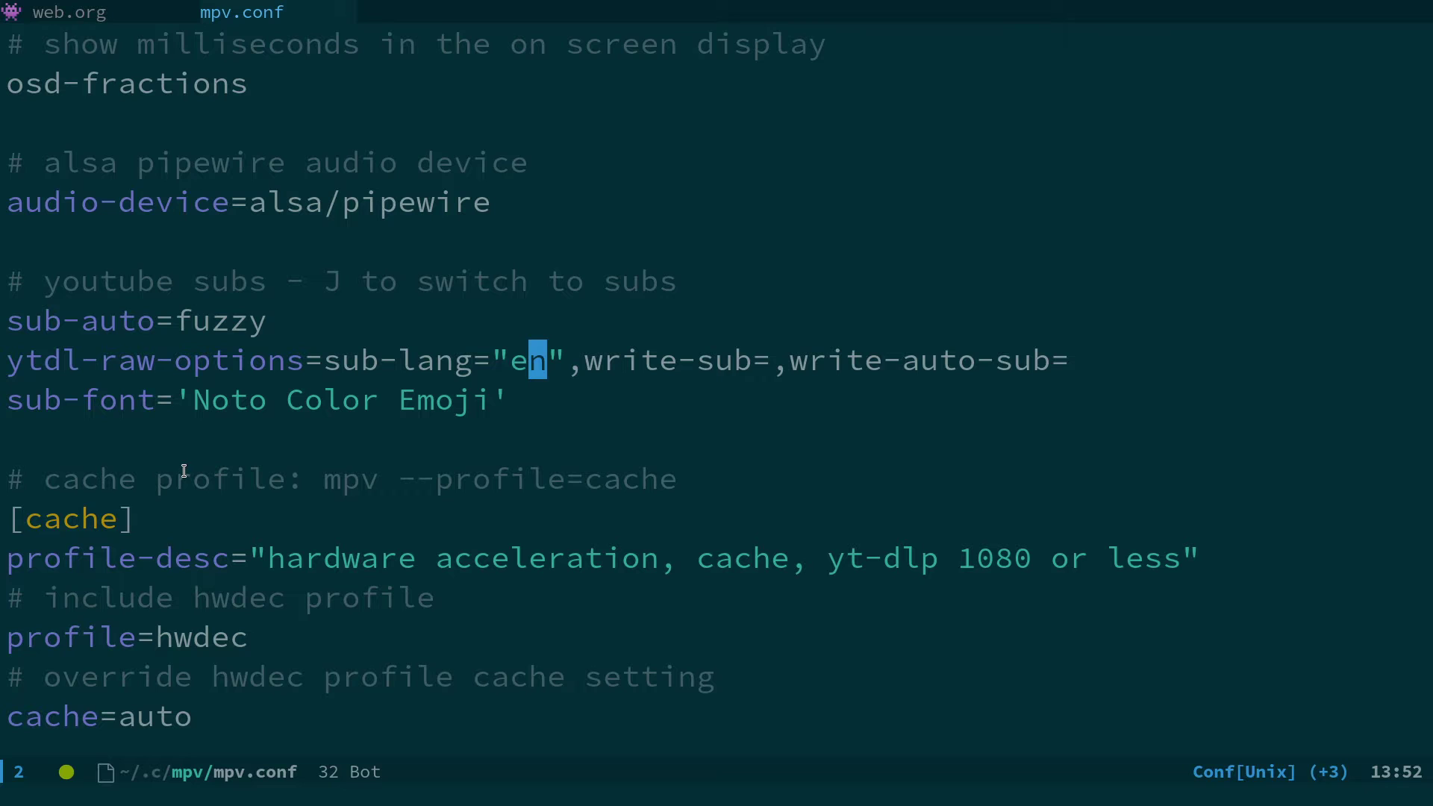